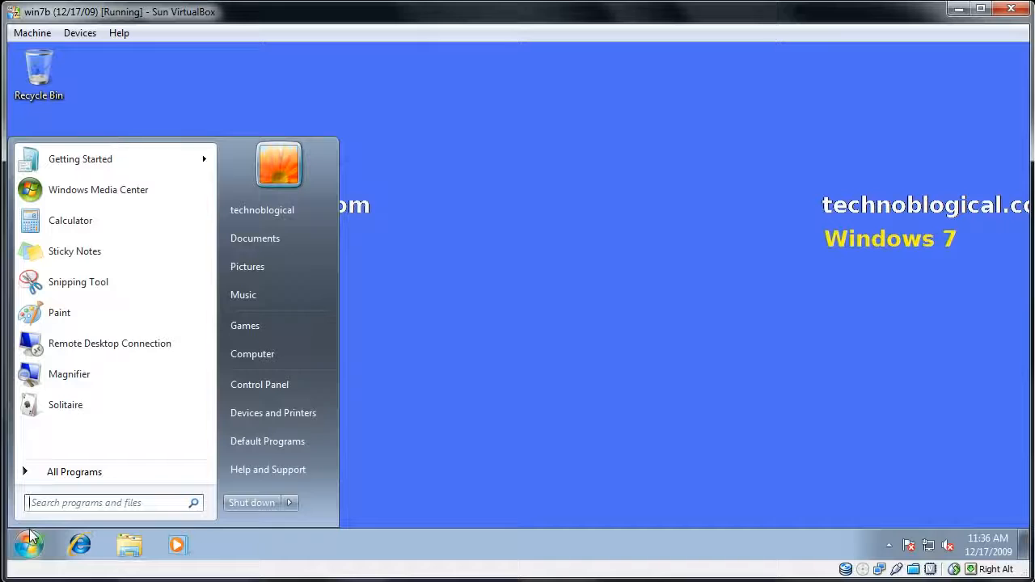
- Search for "network", open the Network and Sharing Center, and go to its adapter settings
type("netwo")
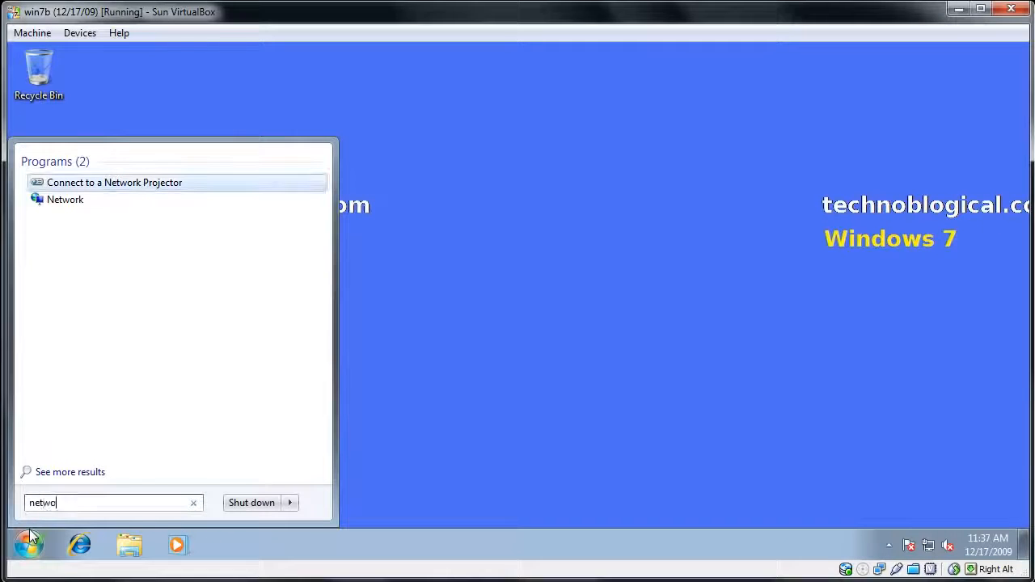
type("rk")
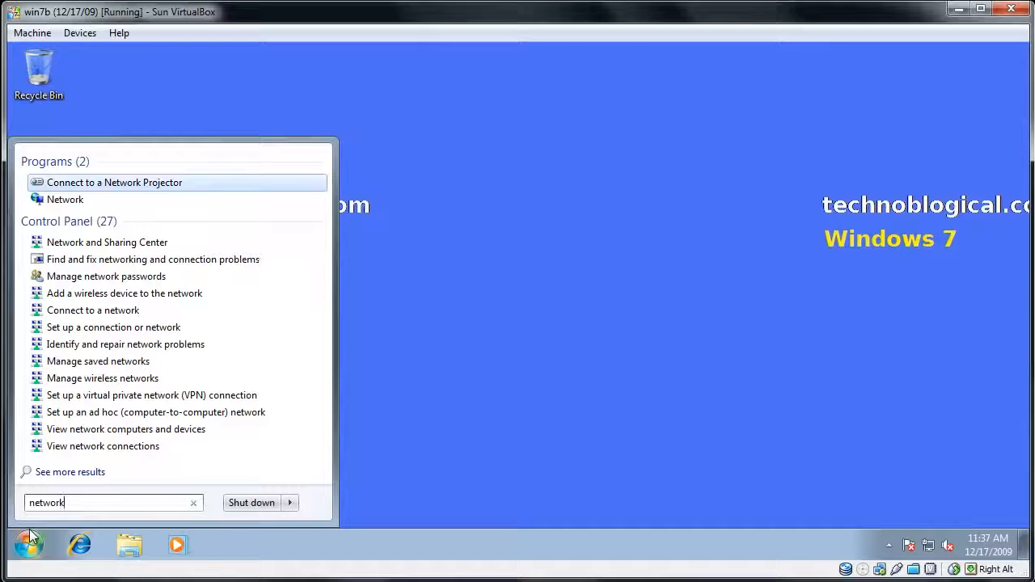
key("Down")
key("Down")
key("Down")
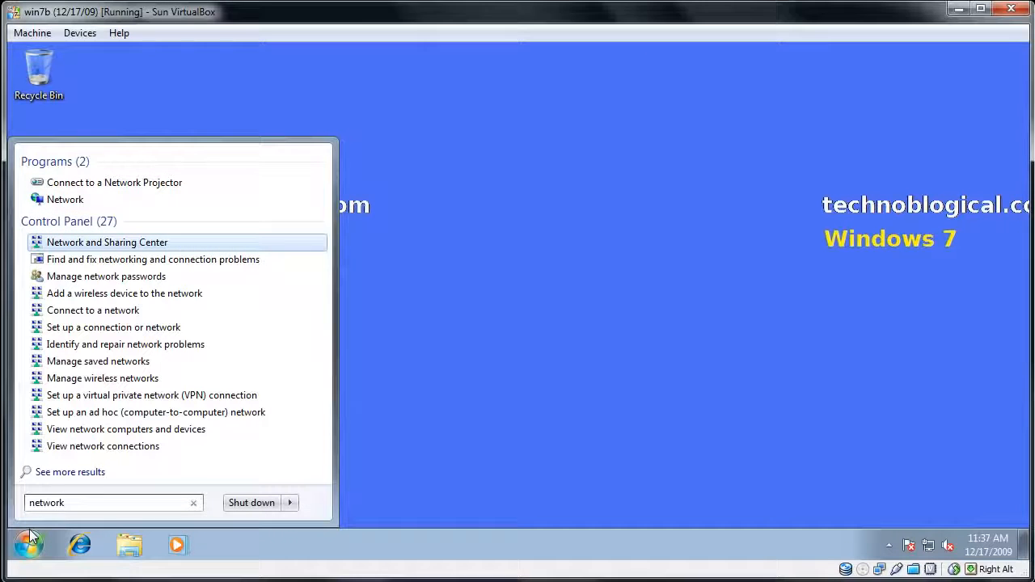
key("Return")
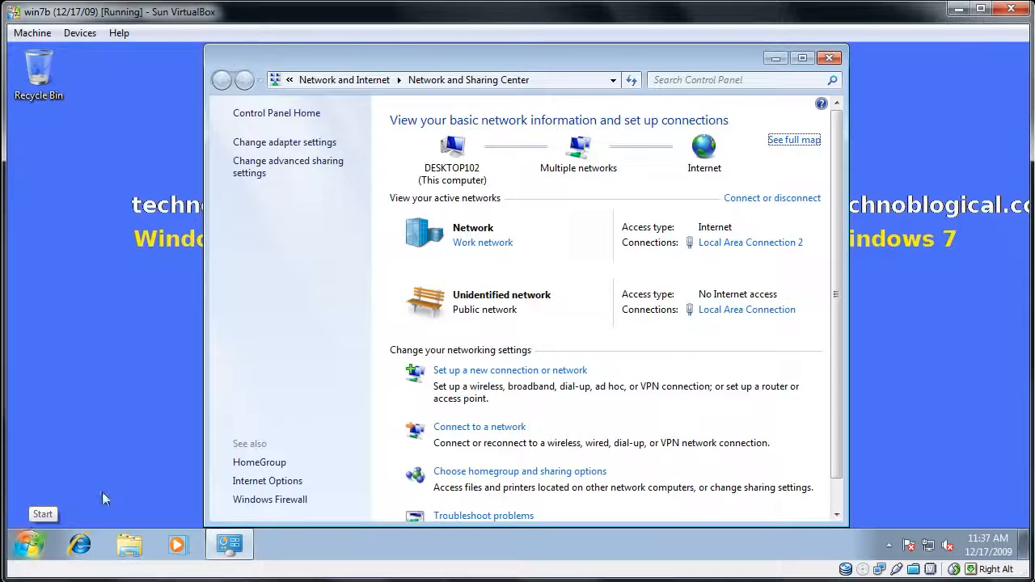
left_click(299, 143)
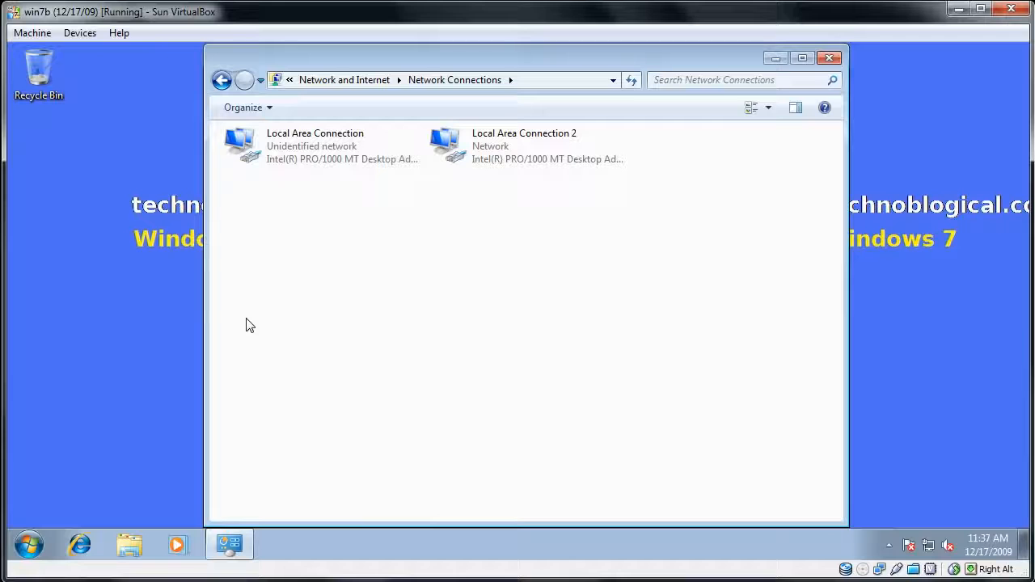
- Examine the network details of Local Area Connection 2, including its IPv4 address, and close its status windows
right_click(478, 144)
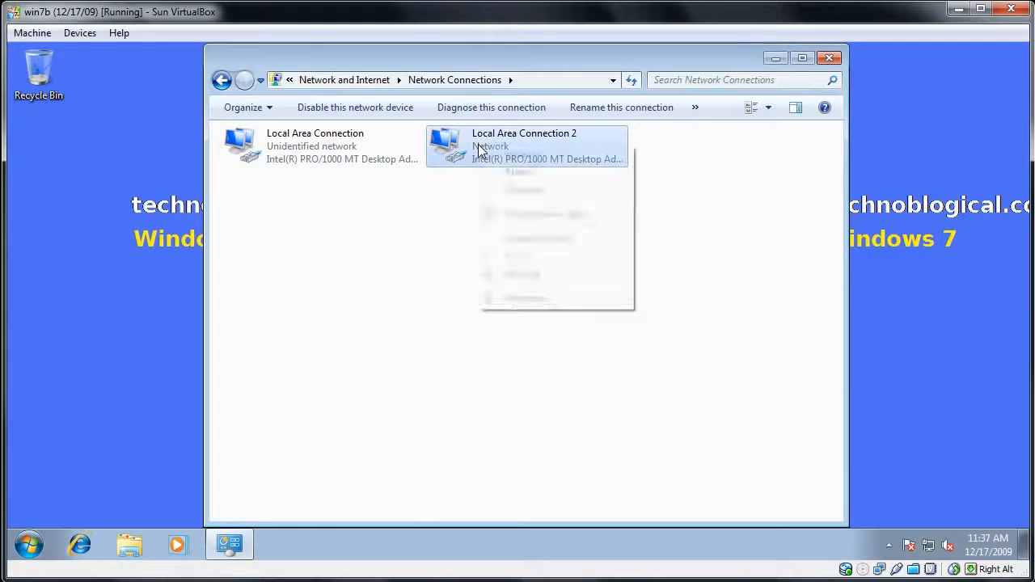
left_click(490, 172)
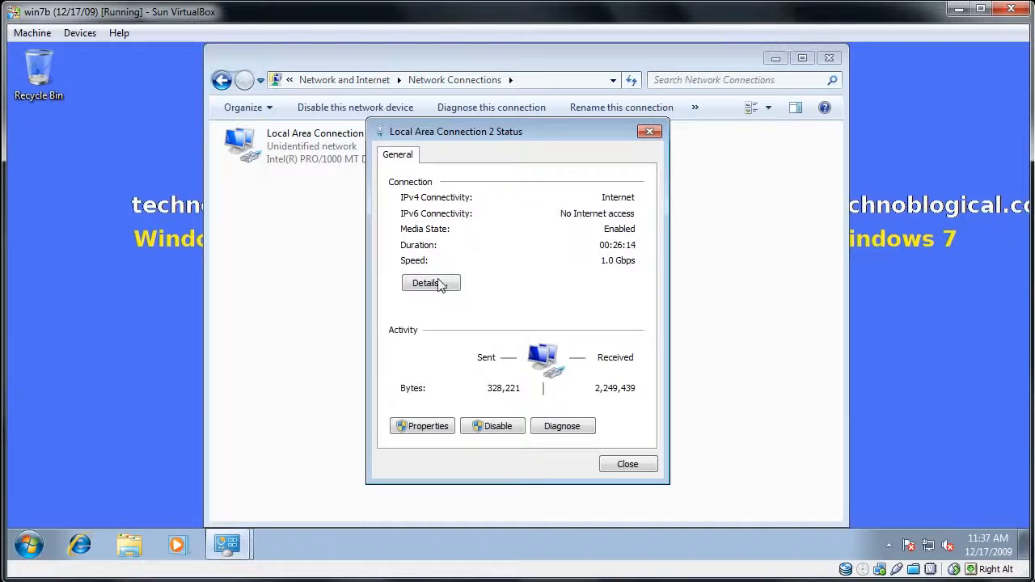
left_click(441, 284)
left_click(565, 273)
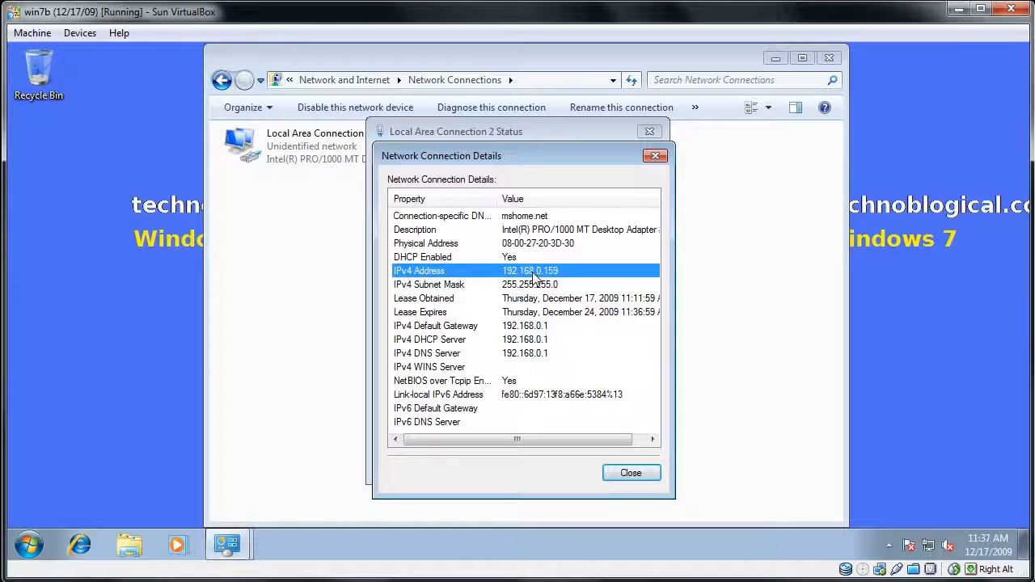
left_click(629, 473)
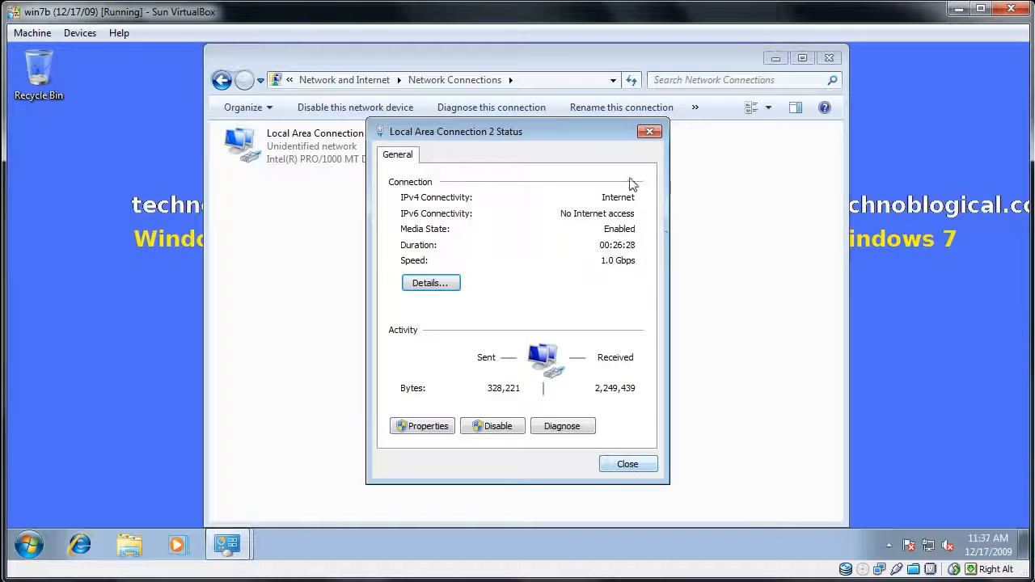
left_click(650, 134)
- Examine the status and network details of the first Local Area Connection, and close both windows
right_click(373, 147)
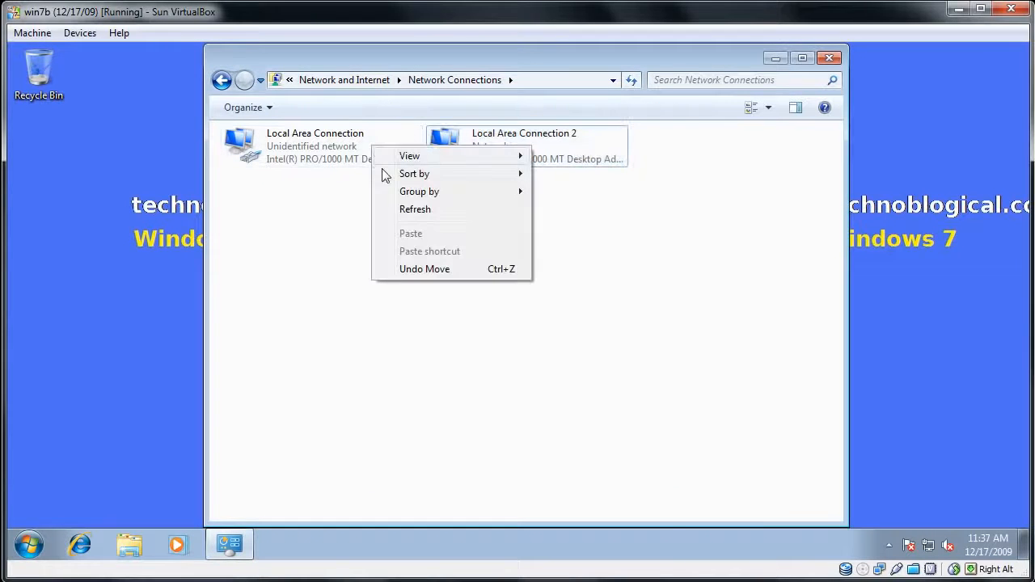
mouse_move(415, 178)
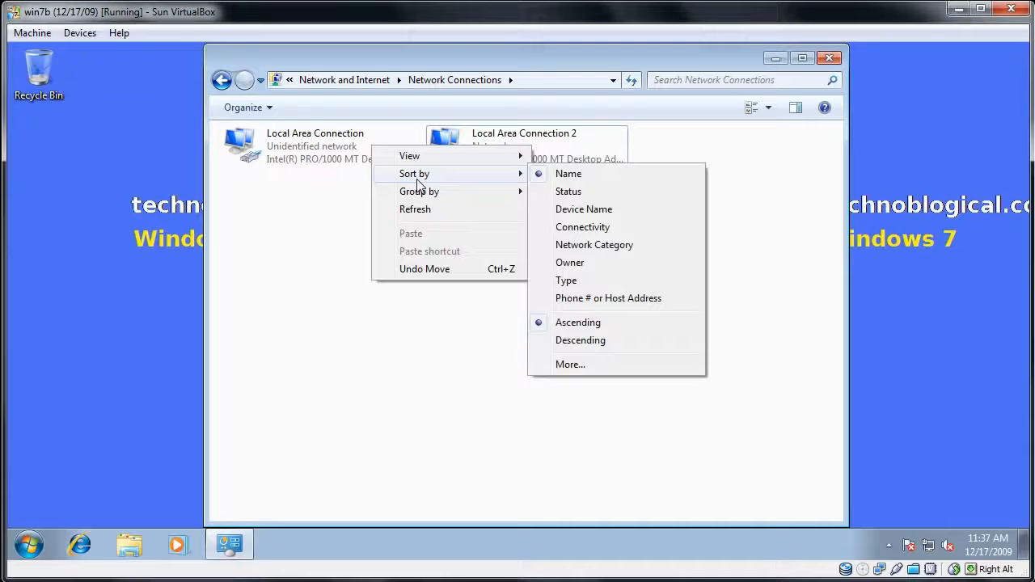
left_click(266, 195)
right_click(268, 146)
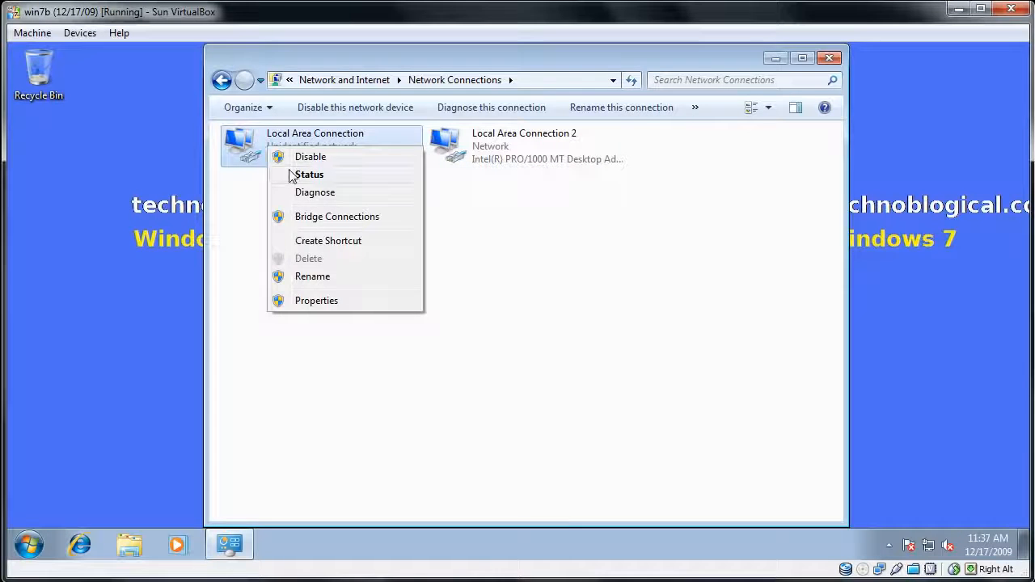
left_click(291, 175)
left_click(441, 284)
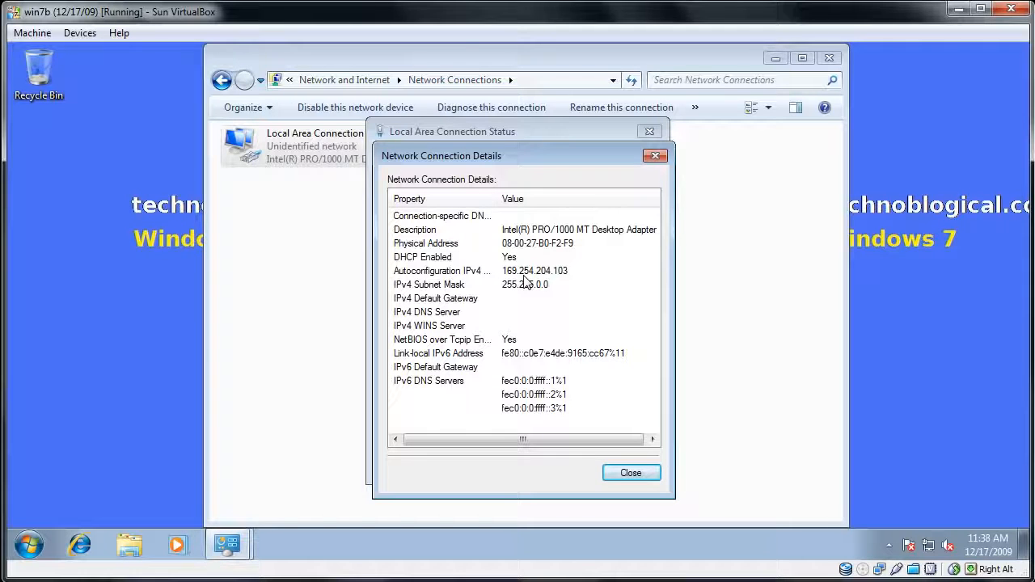
left_click(655, 156)
left_click(652, 131)
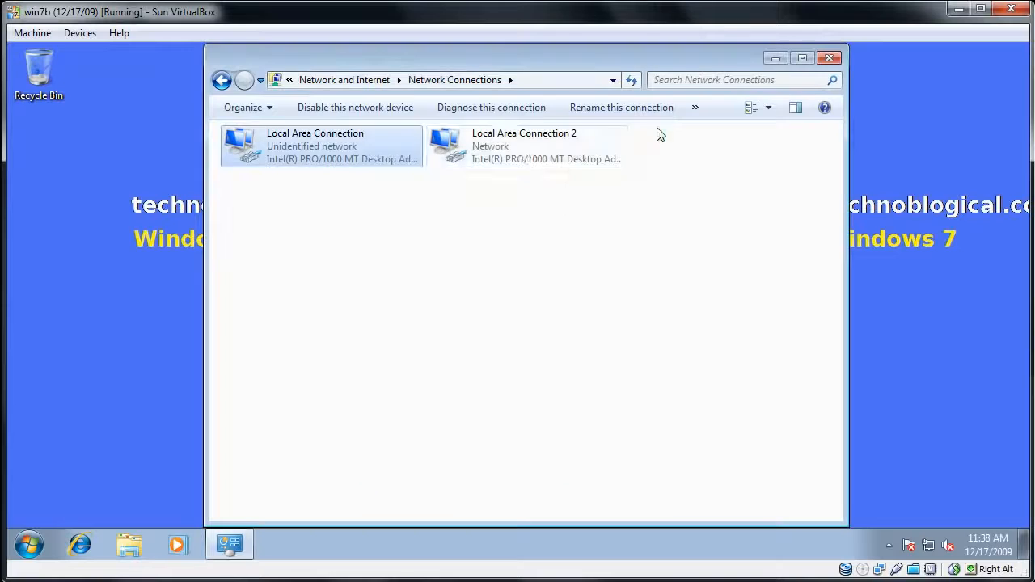
- Rename Local Area Connection 2 as "wireless"
right_click(524, 160)
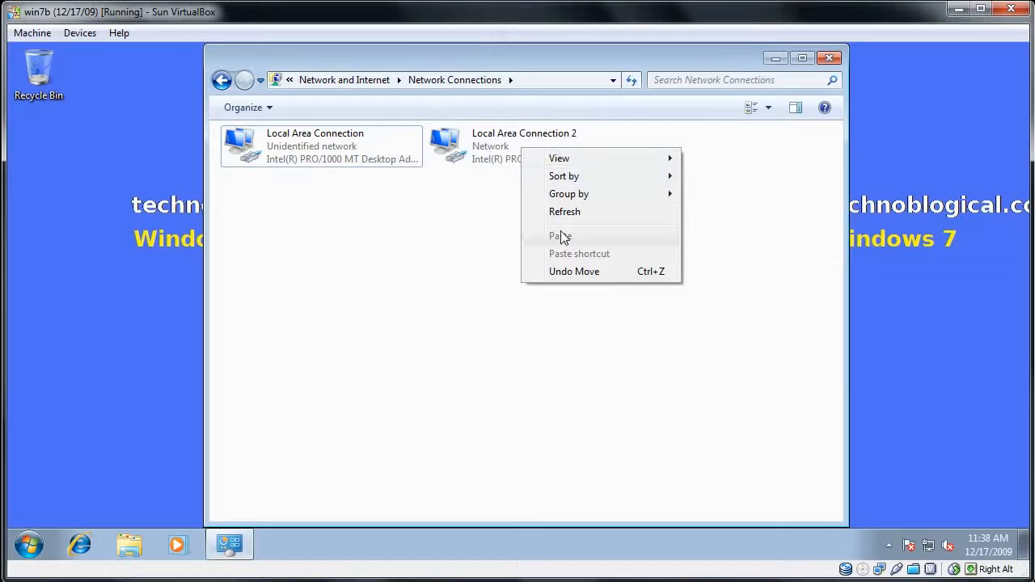
left_click(491, 141)
right_click(491, 141)
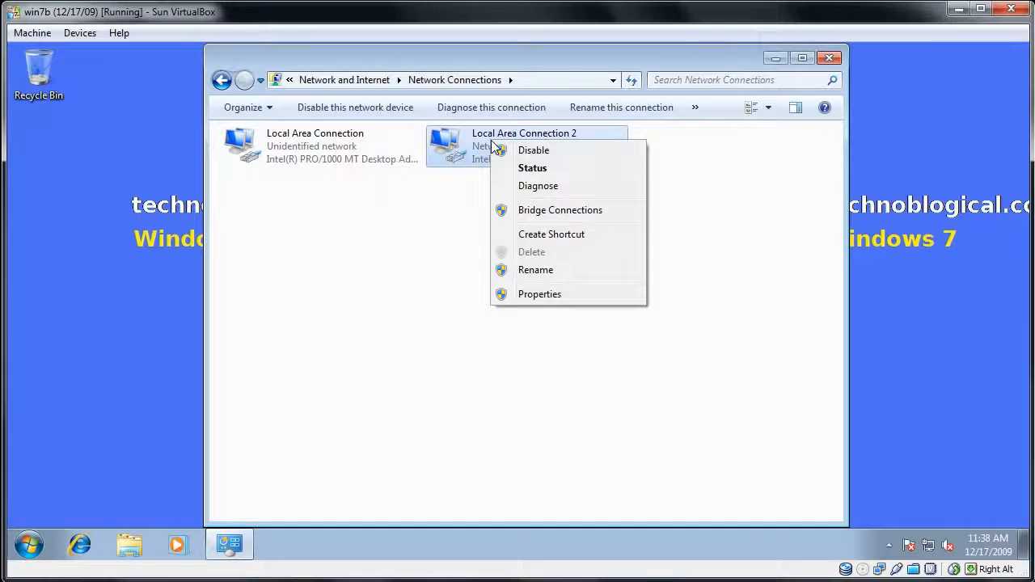
left_click(535, 270)
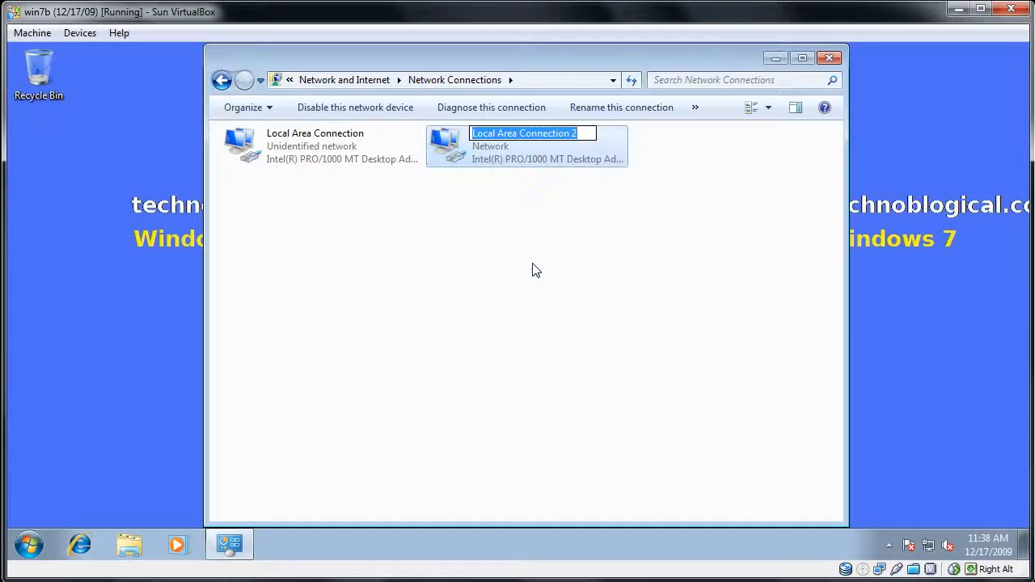
type("wireless")
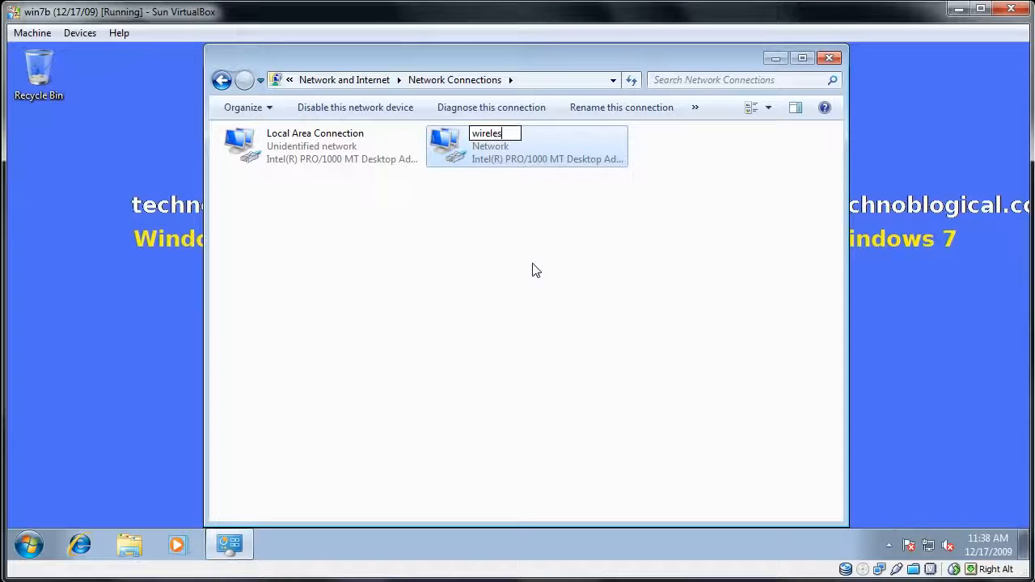
- Rename the remaining Local Area Connection as "ethernet"
right_click(305, 140)
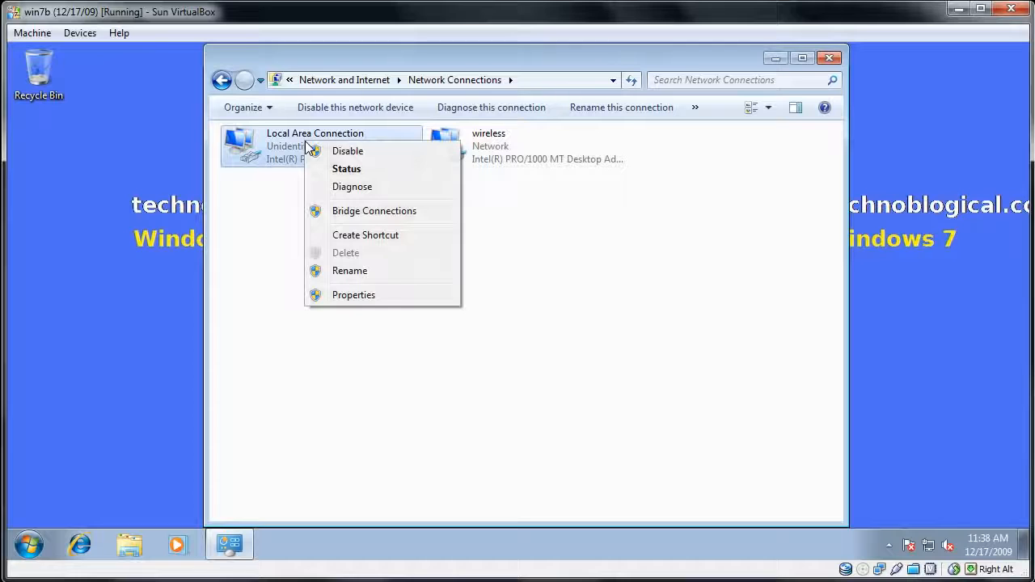
left_click(352, 275)
type("ethernet")
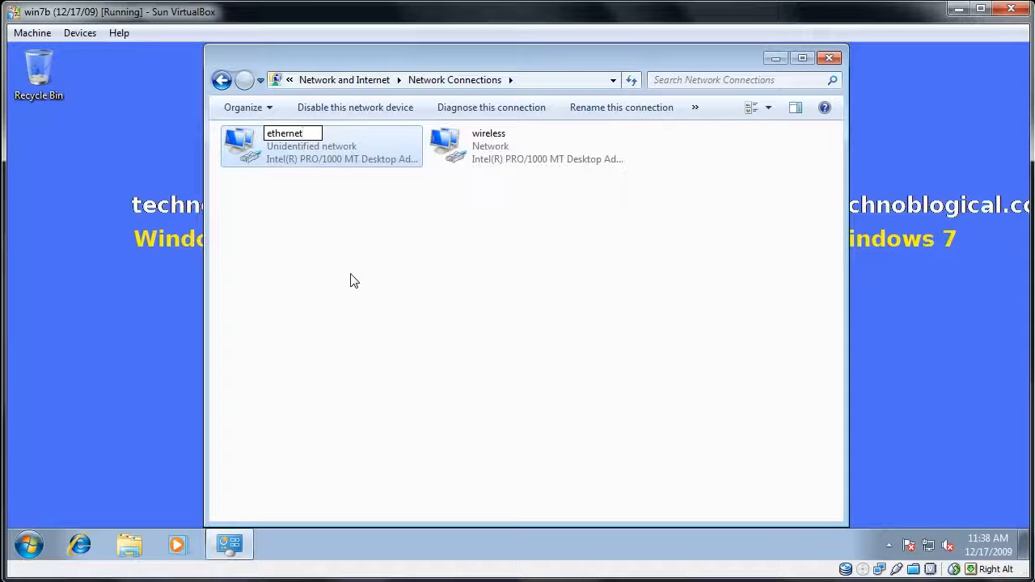
key("Return")
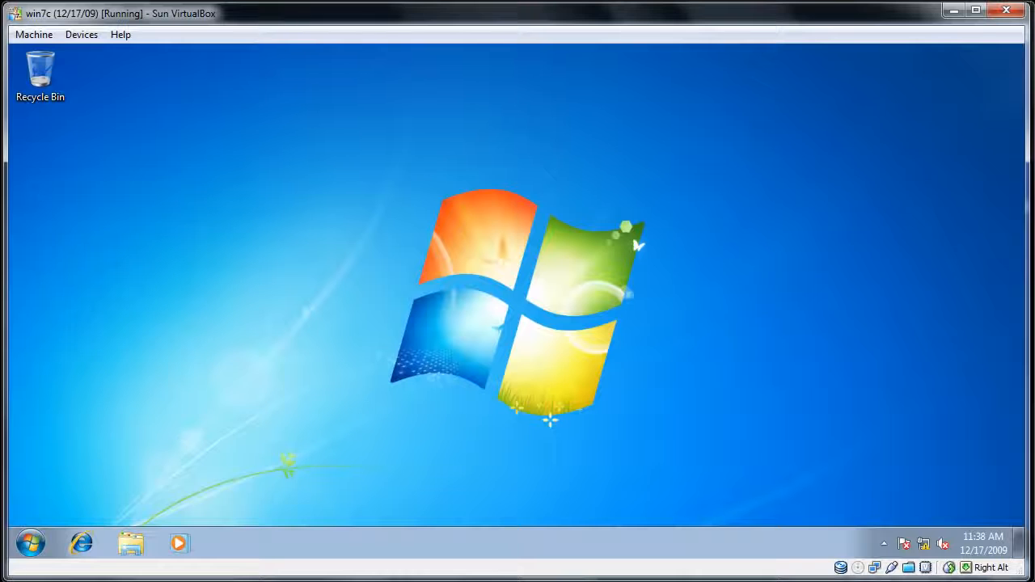
- On the win7c virtual machine, search for "network", open the Network and Sharing Center, and go to its adapter settings
left_click(36, 546)
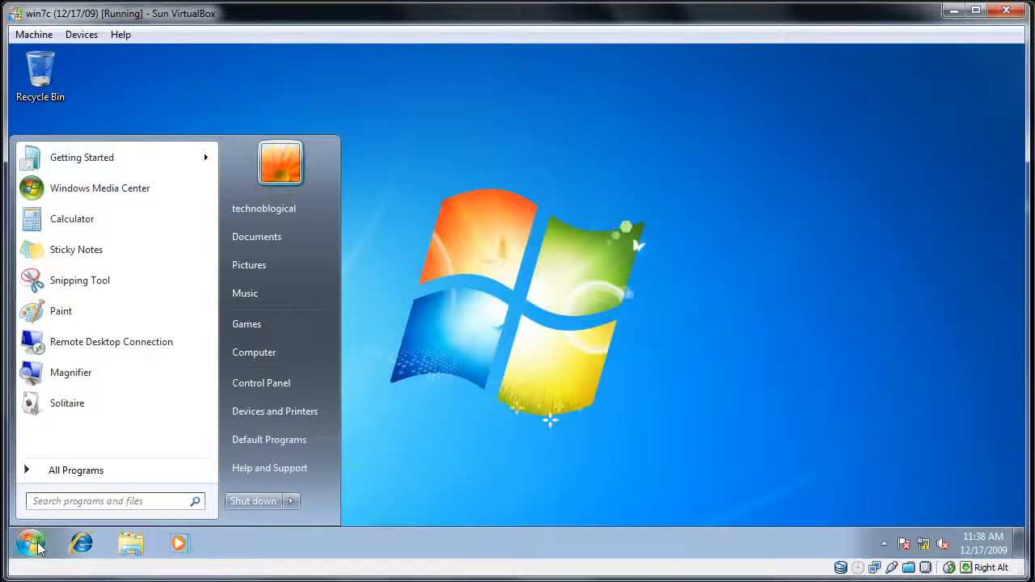
type("networ")
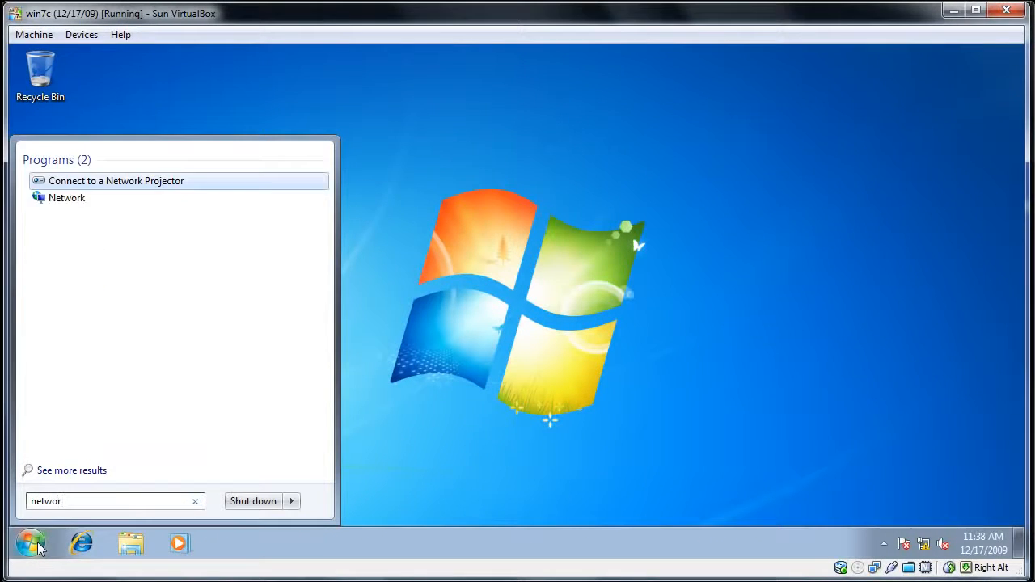
type("k.")
key("BackSpace")
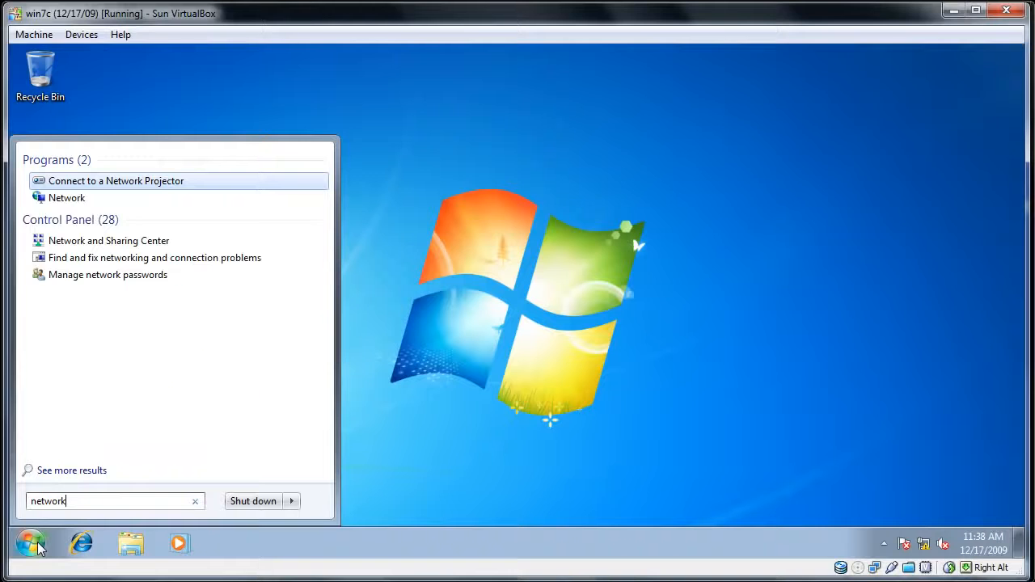
key("Down")
key("Down")
key("Return")
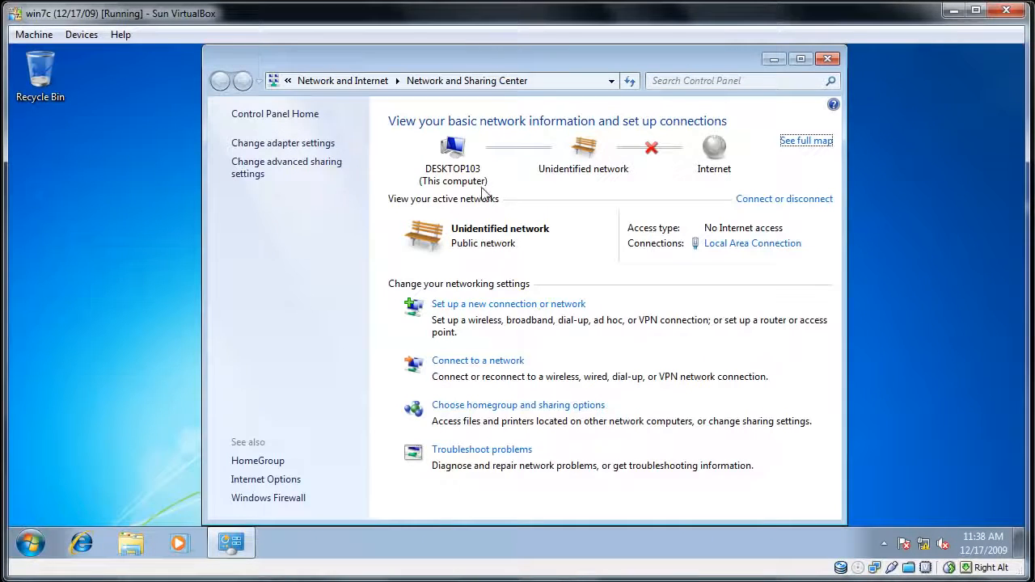
left_click(322, 145)
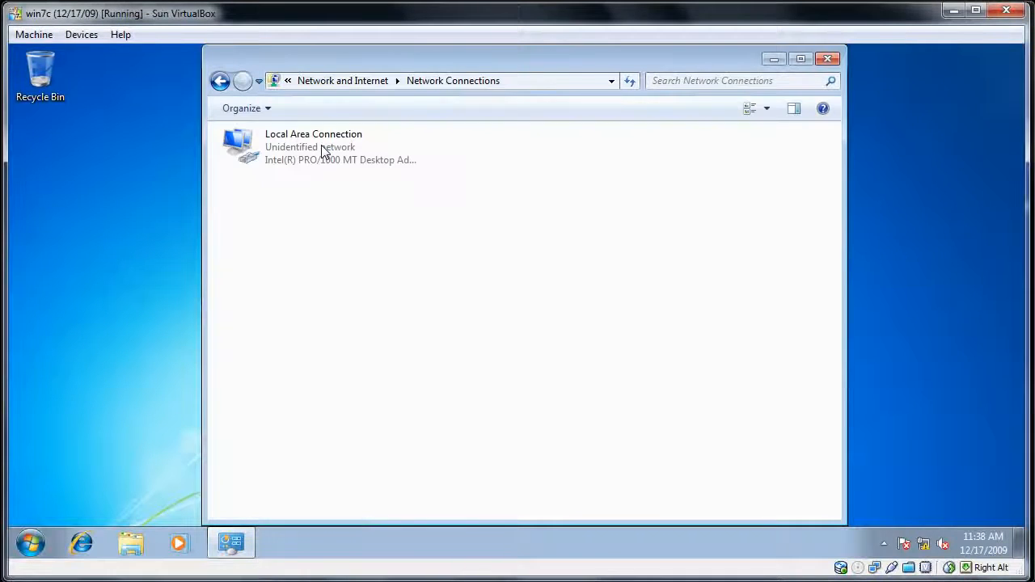
- Examine the network connection details of win7c's Local Area Connection
right_click(321, 145)
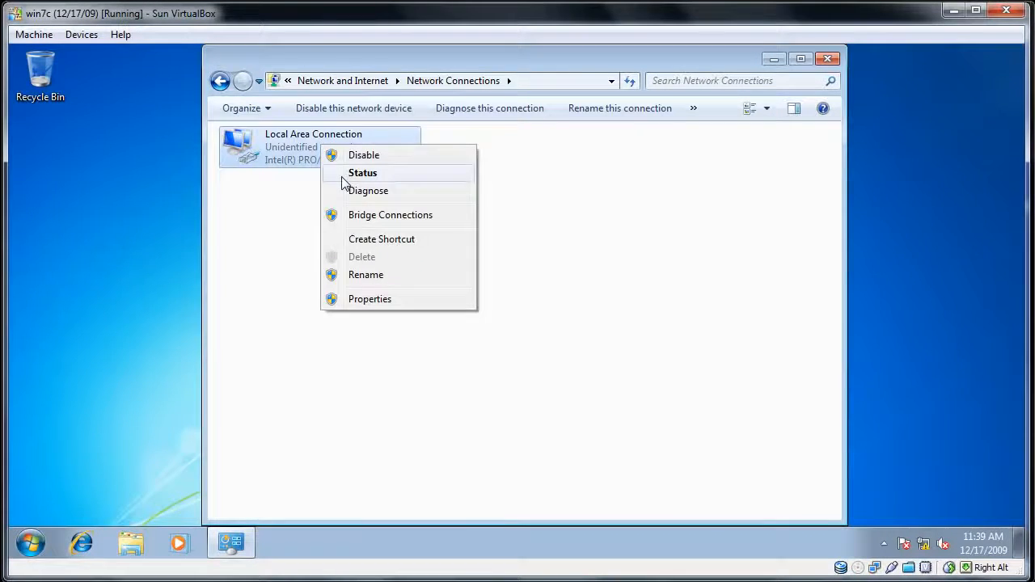
left_click(343, 174)
left_click(438, 287)
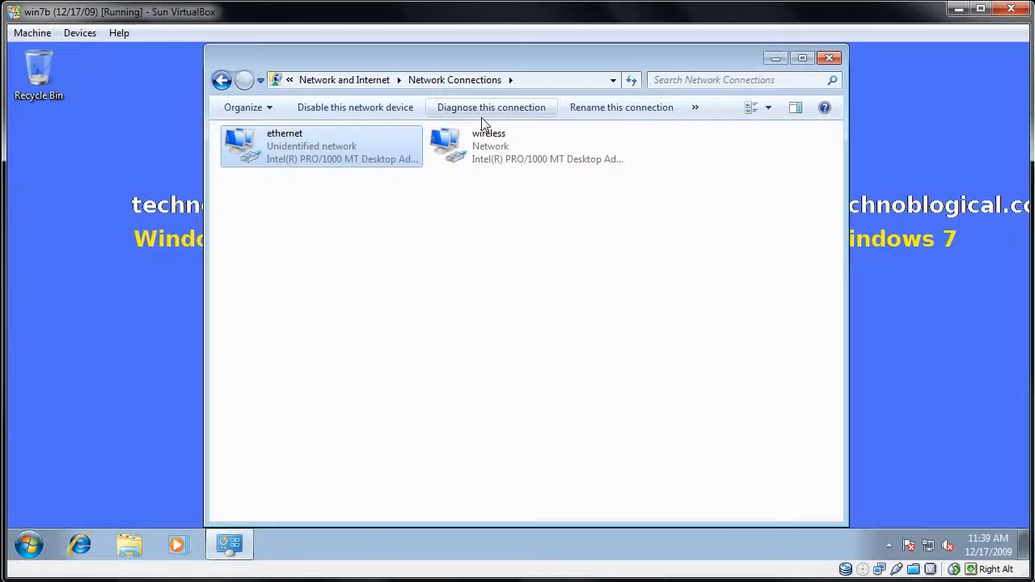
- On win7b, allow other network users to connect through this computer's Internet connection for the wireless adapter, and apply the change
right_click(477, 144)
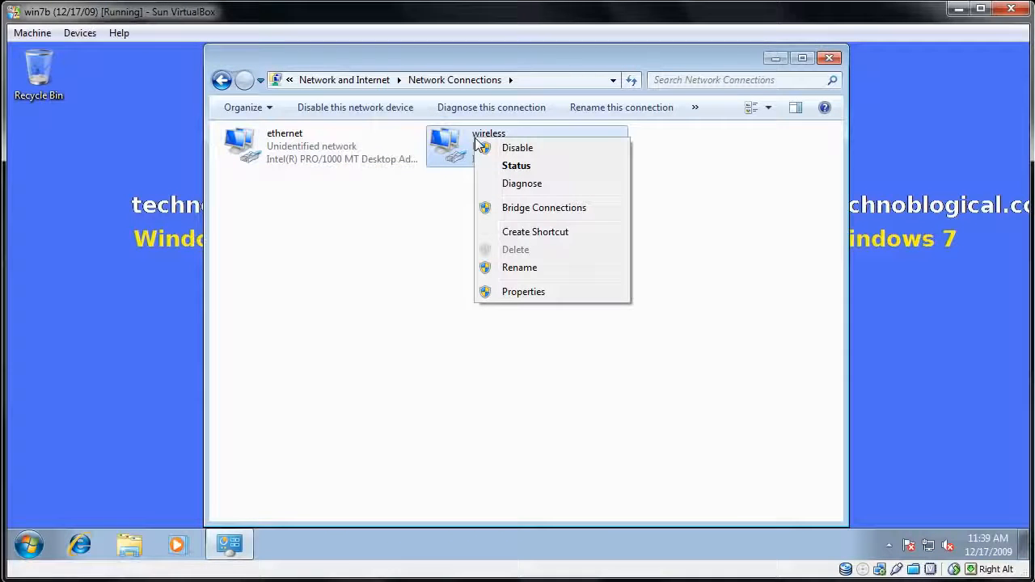
left_click(521, 292)
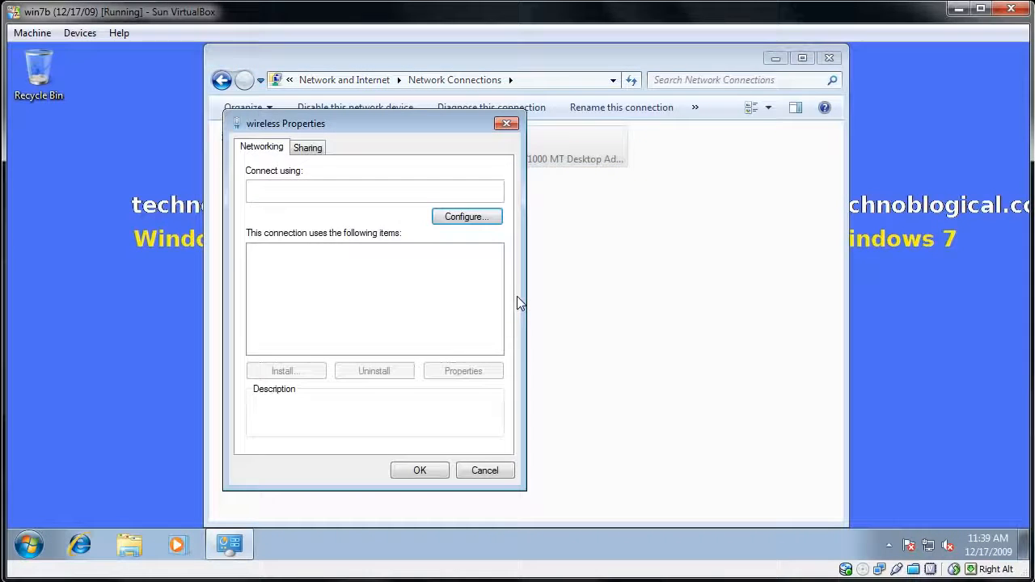
left_click(322, 151)
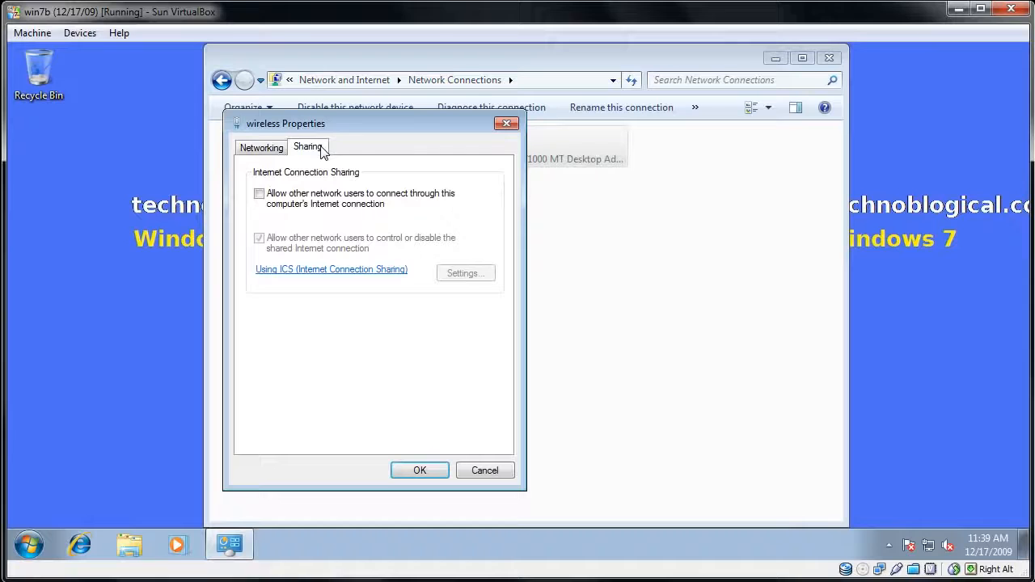
left_click(330, 204)
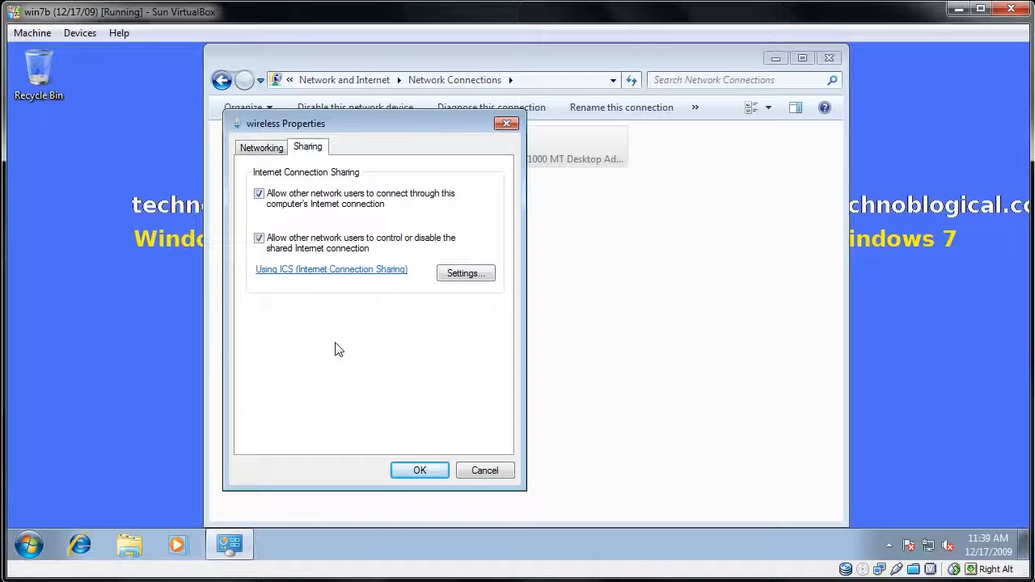
left_click(417, 471)
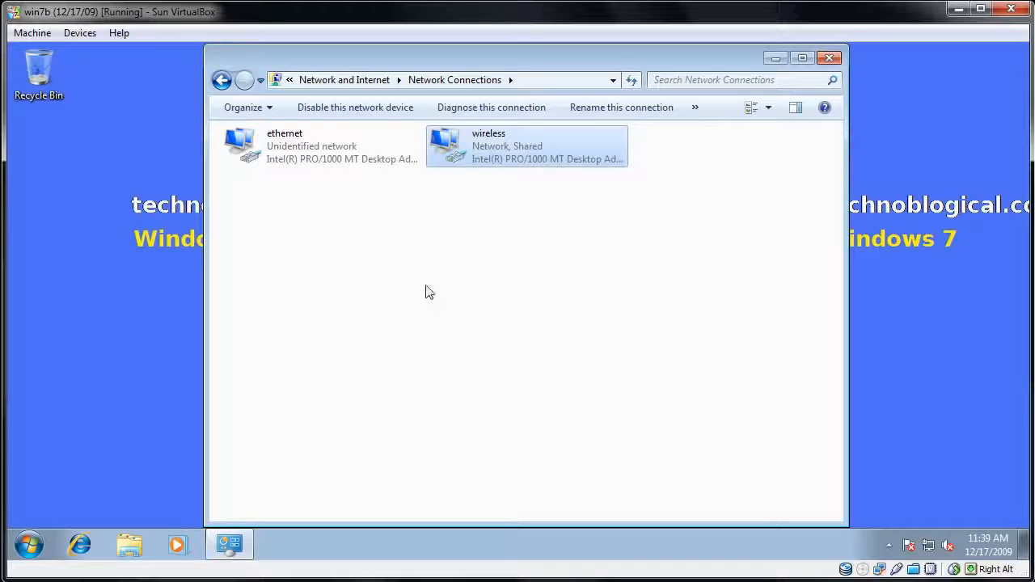
- Examine the network connection details of win7b's ethernet adapter, and close its status windows
right_click(288, 164)
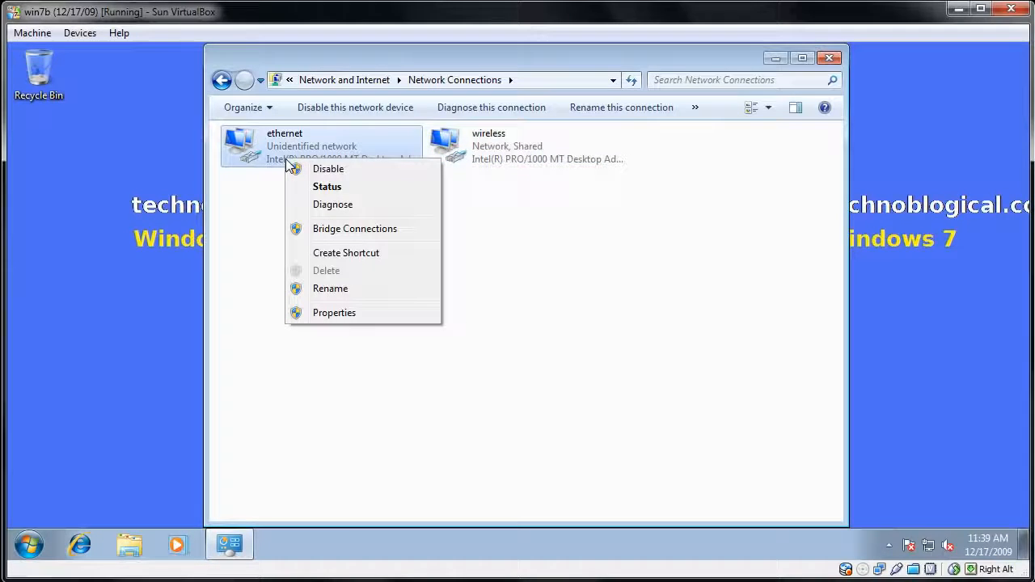
left_click(316, 191)
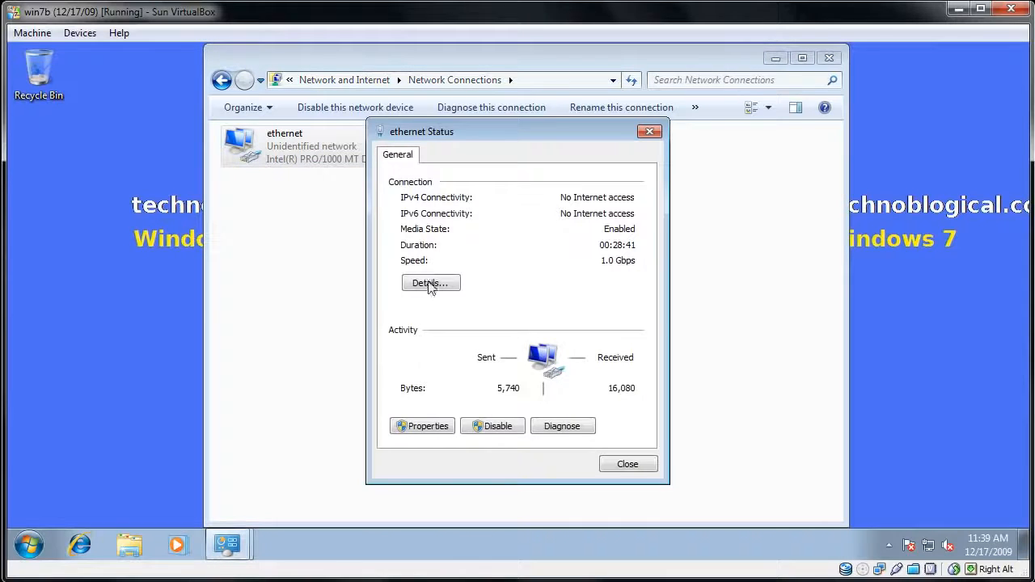
left_click(430, 284)
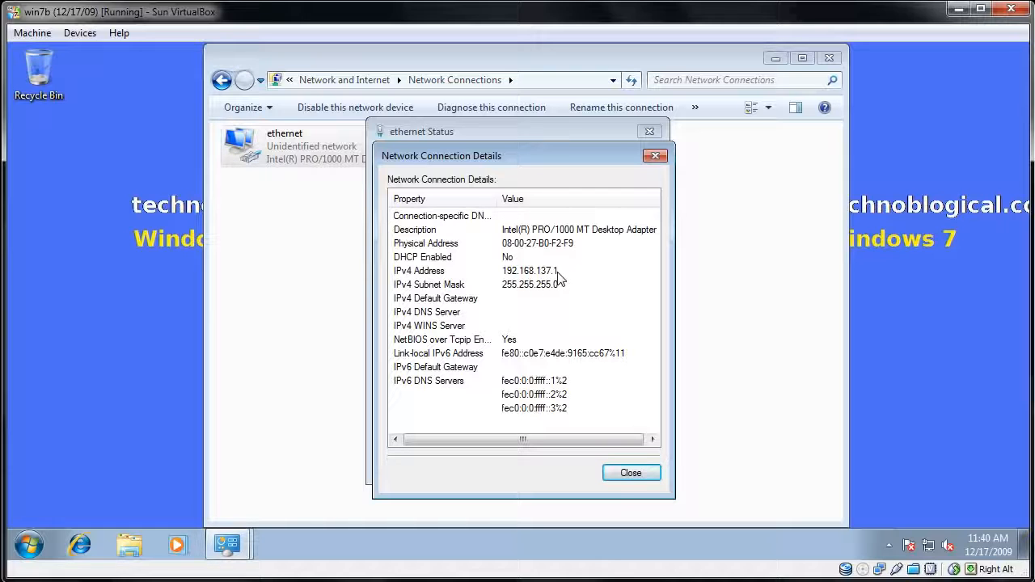
left_click(632, 474)
left_click(624, 468)
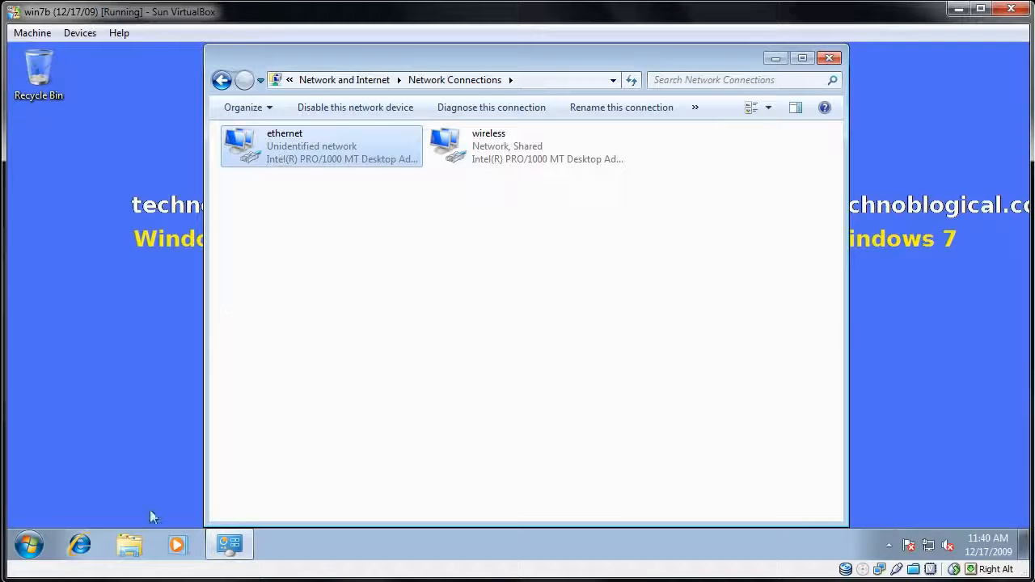
- Switch to win7c, set the location of Network 2 to Work network, and close the open connection details and status windows
mouse_move(122, 580)
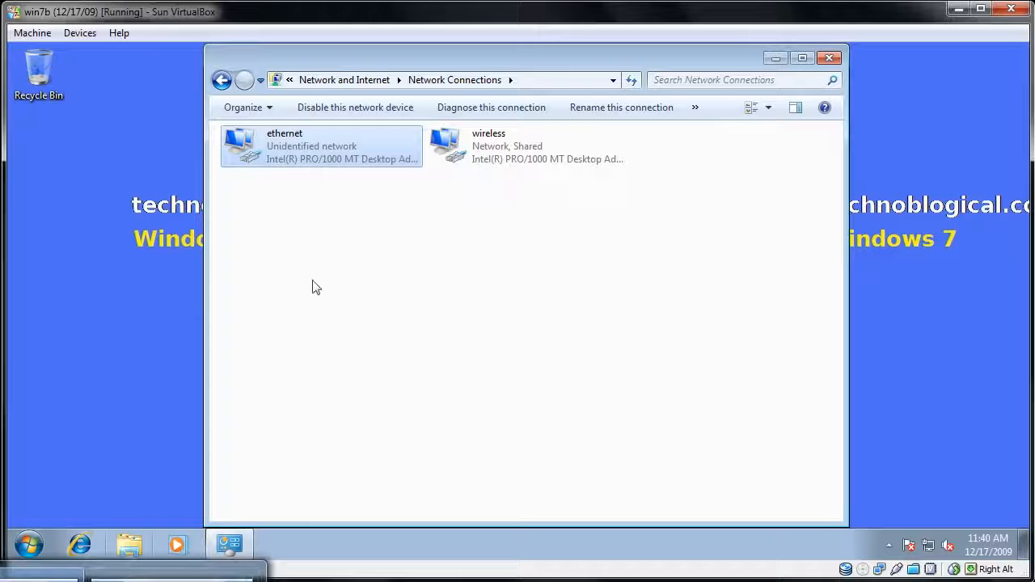
left_click(171, 579)
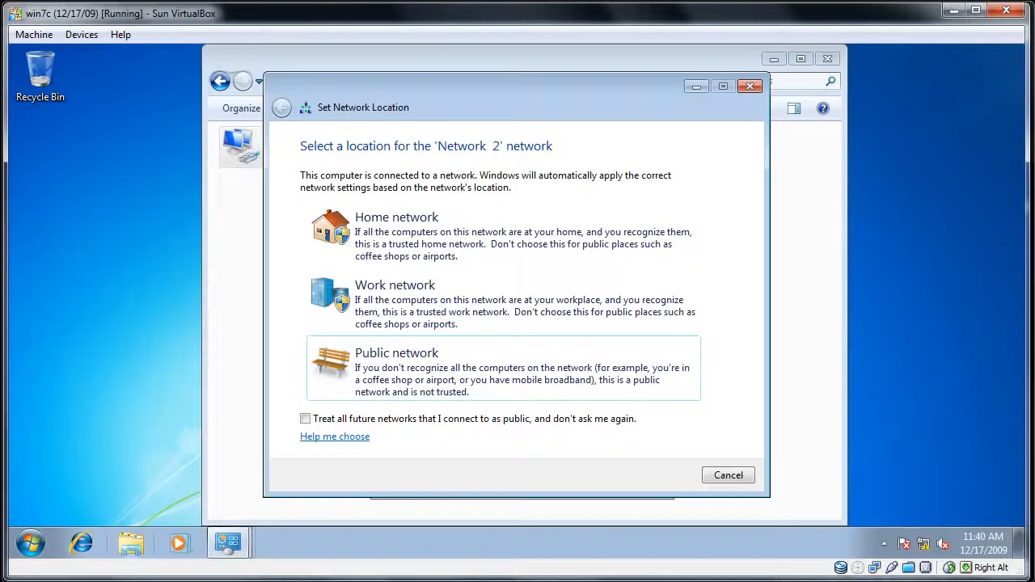
left_click(399, 302)
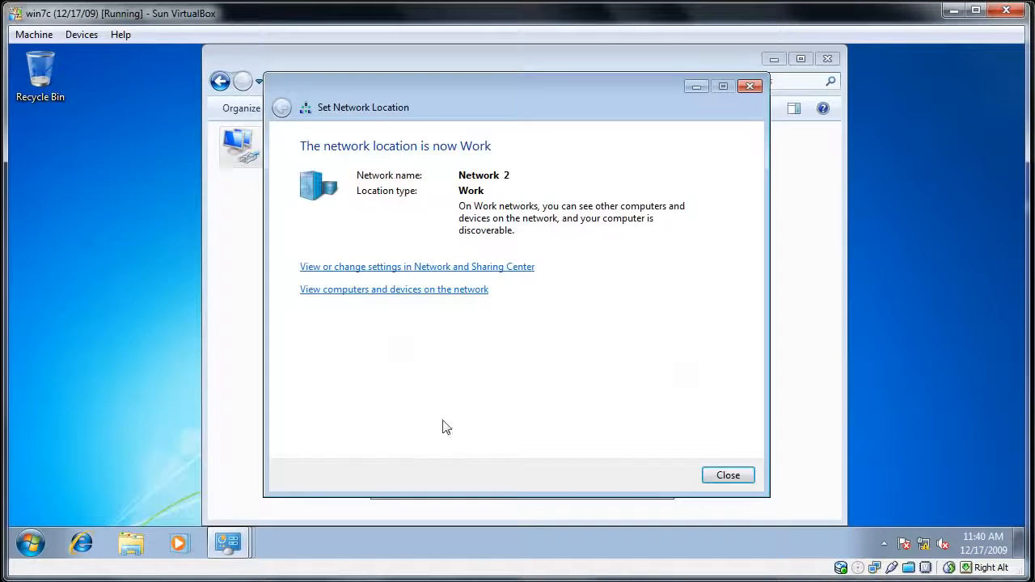
left_click(728, 475)
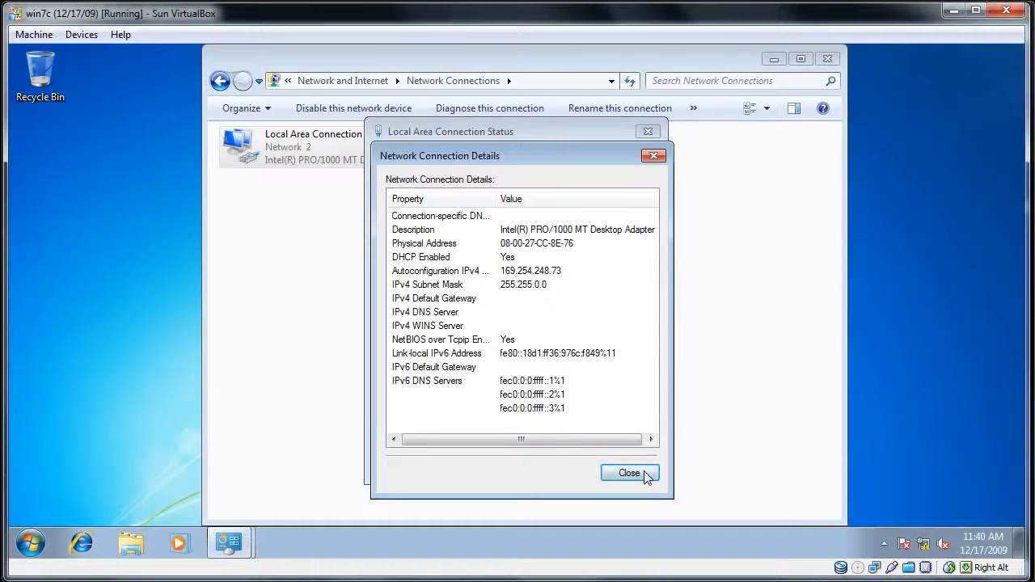
left_click(645, 474)
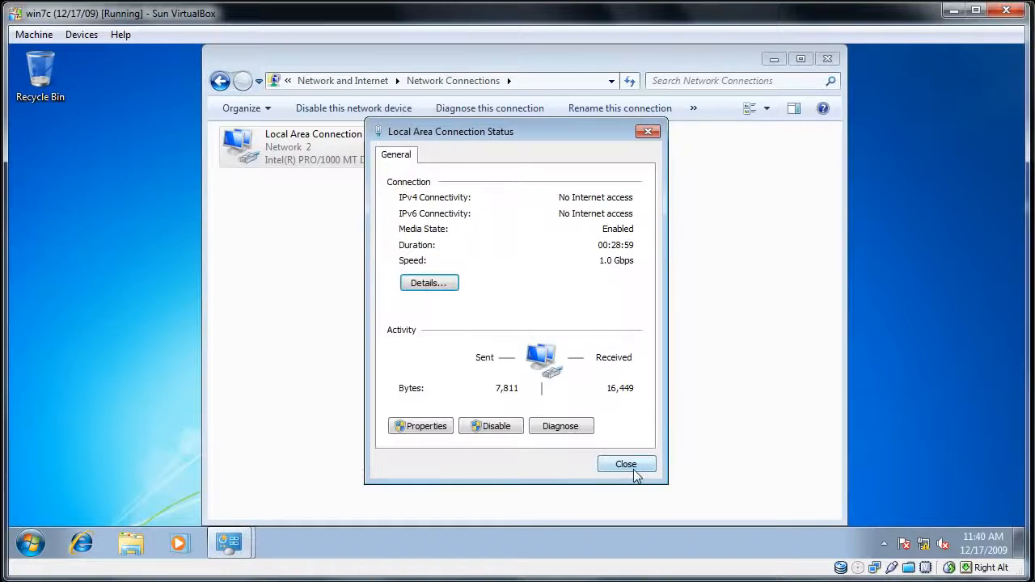
left_click(633, 469)
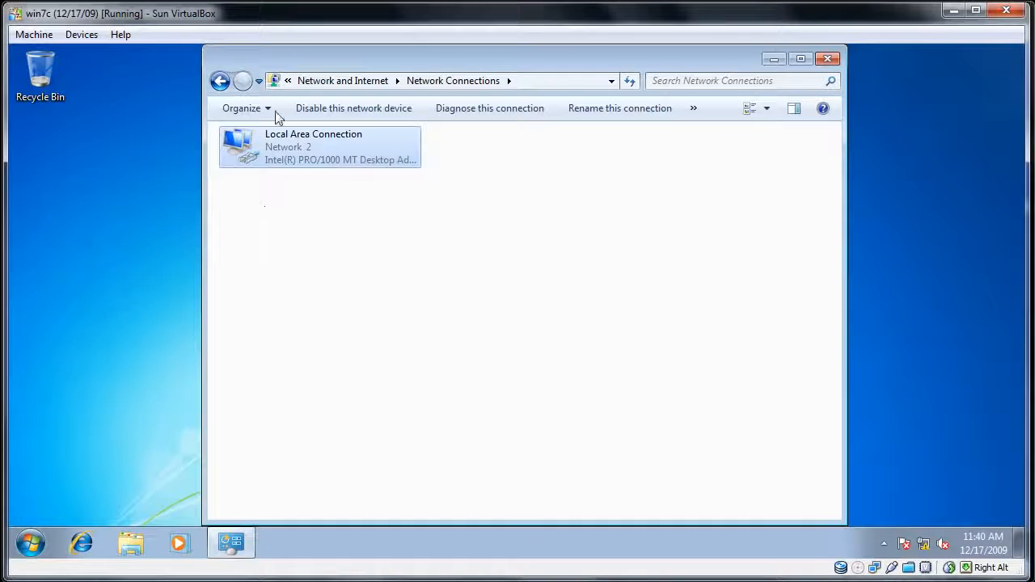
- Examine the current network connection details of win7c's Local Area Connection, and close the Network Connections window
right_click(274, 139)
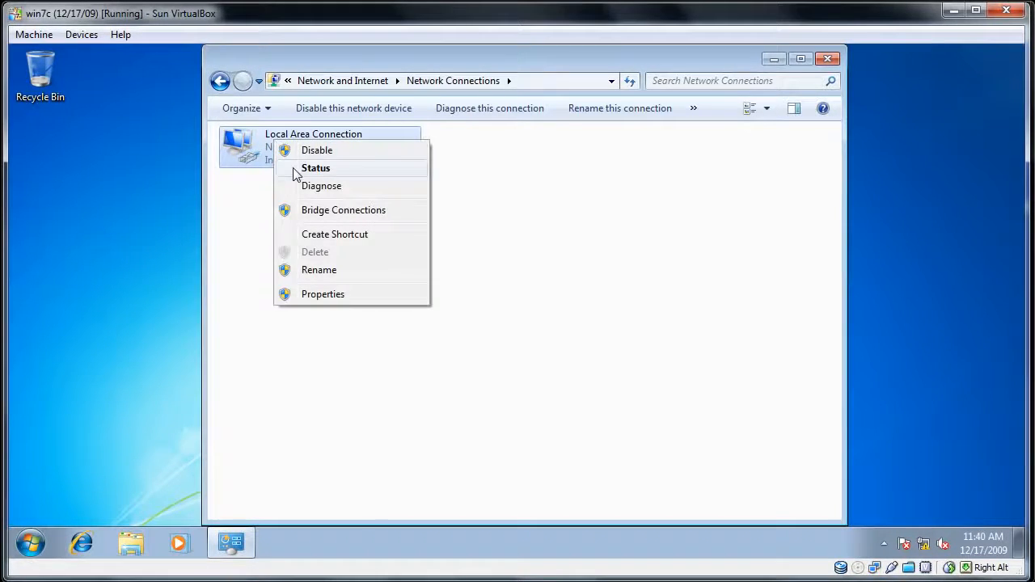
left_click(295, 170)
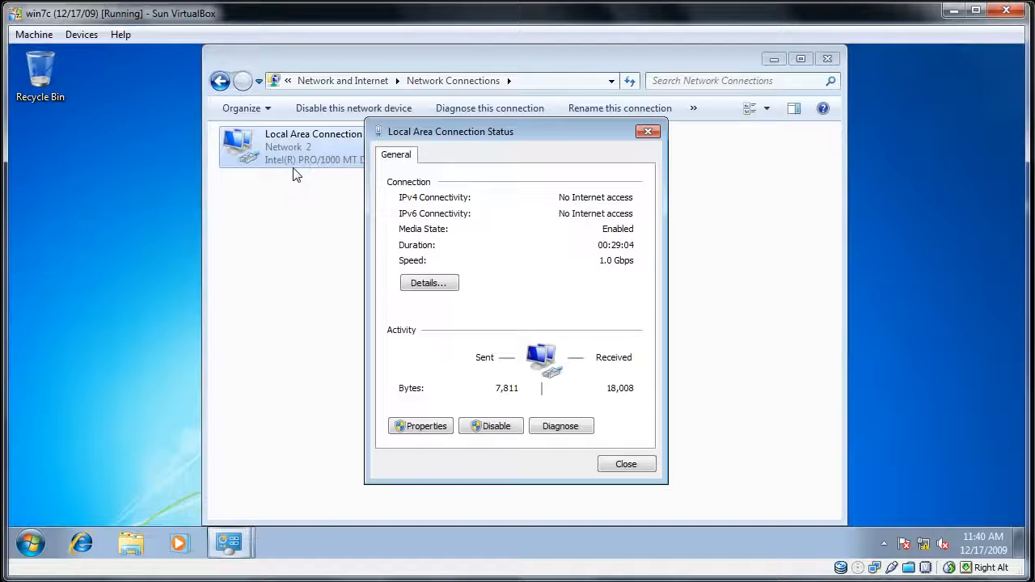
left_click(428, 283)
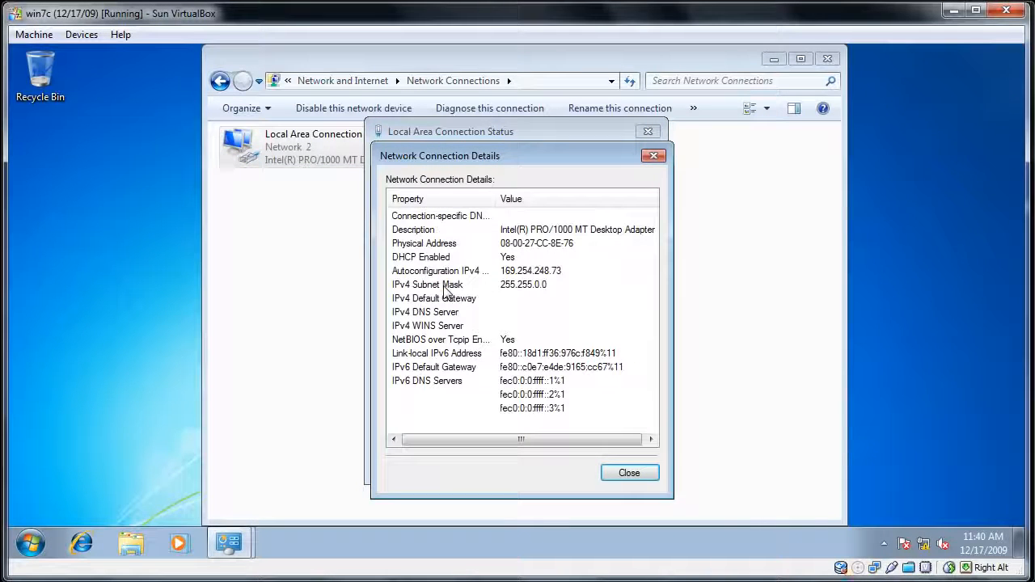
left_click(653, 155)
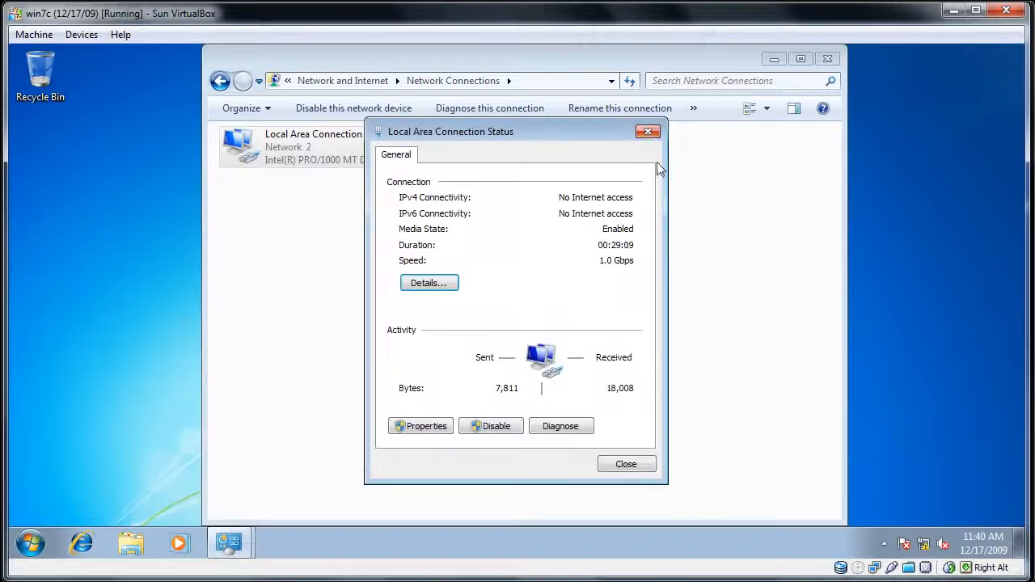
left_click(649, 131)
left_click(827, 60)
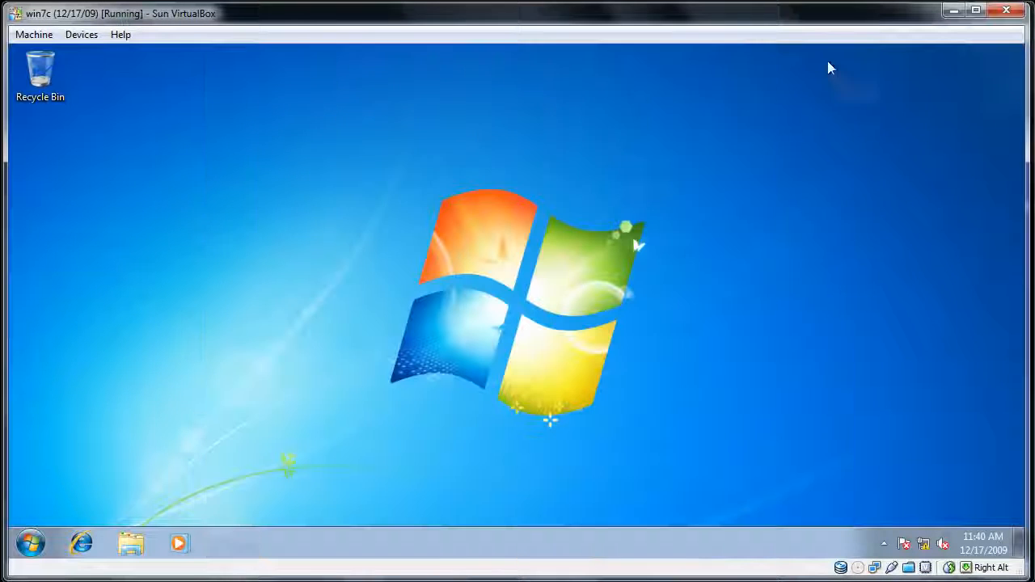
- Open the Network and Sharing Center on win7c and start diagnosing the broken link between Network 2 and the Internet
left_click(32, 539)
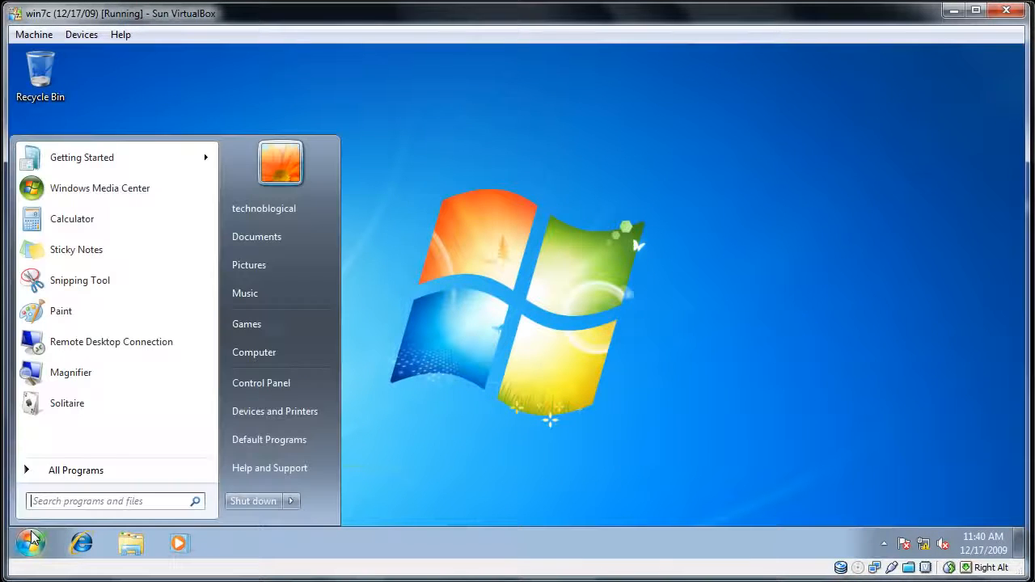
right_click(926, 546)
left_click(916, 530)
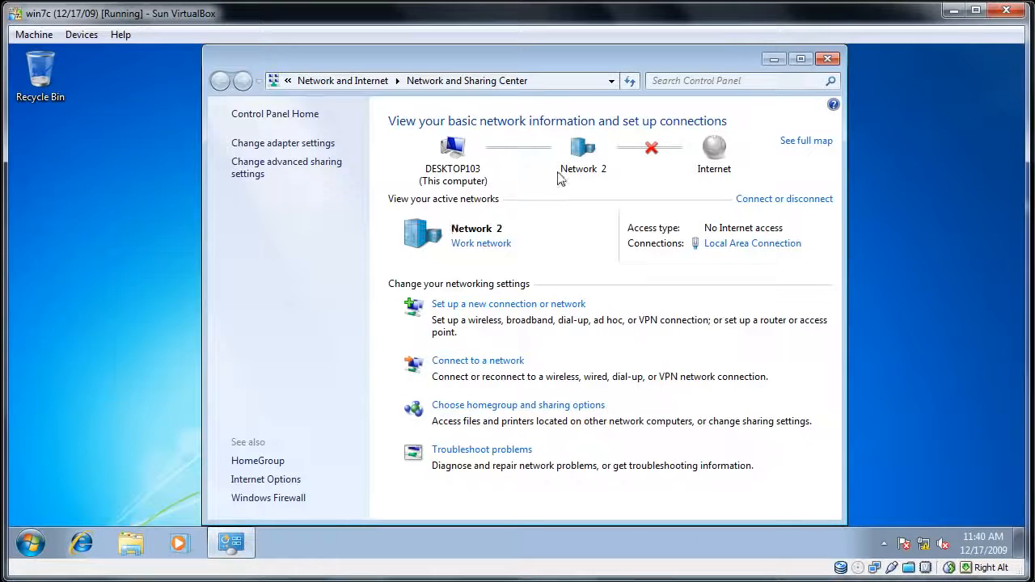
left_click(652, 146)
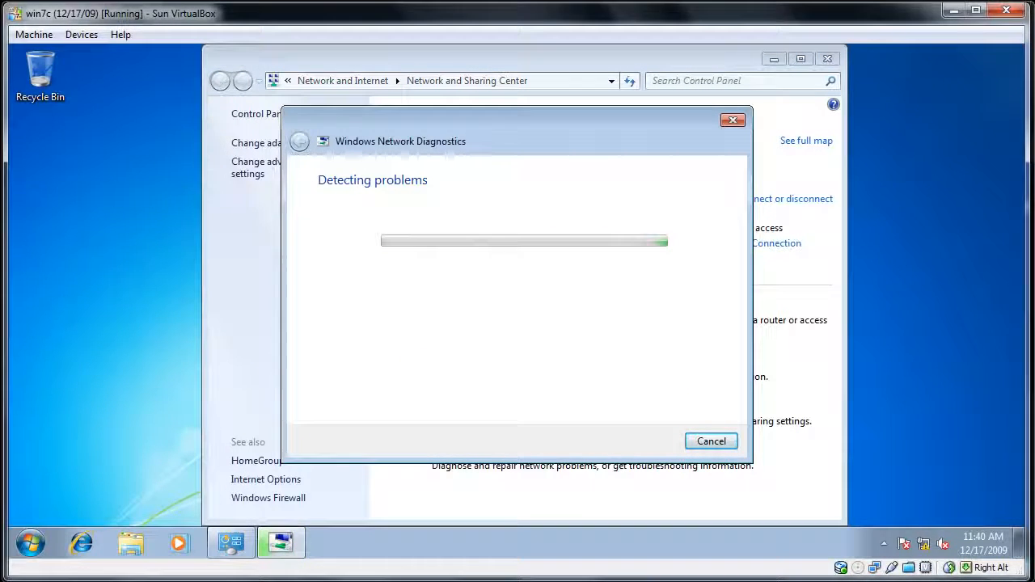
left_click(30, 543)
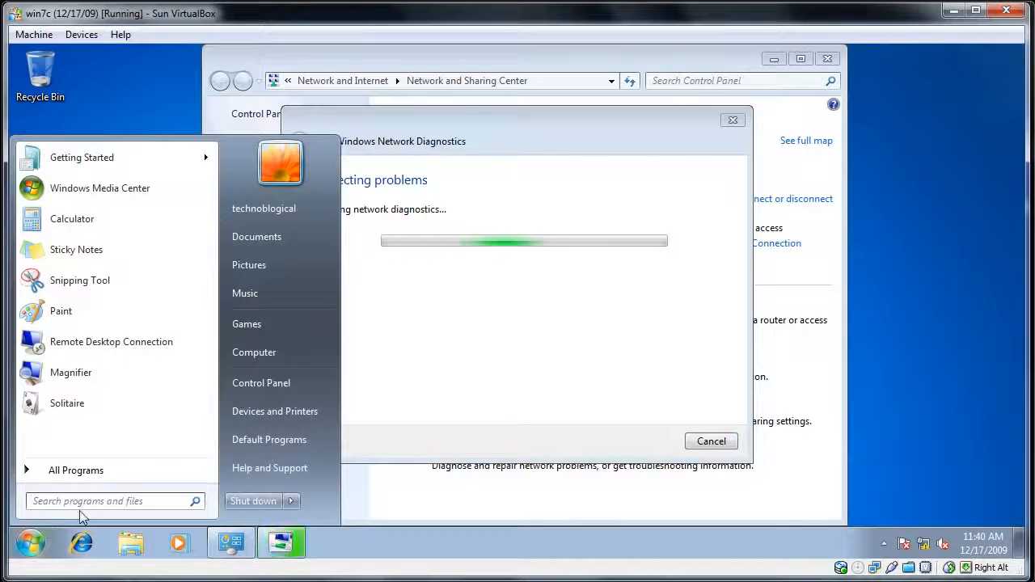
type("cmd")
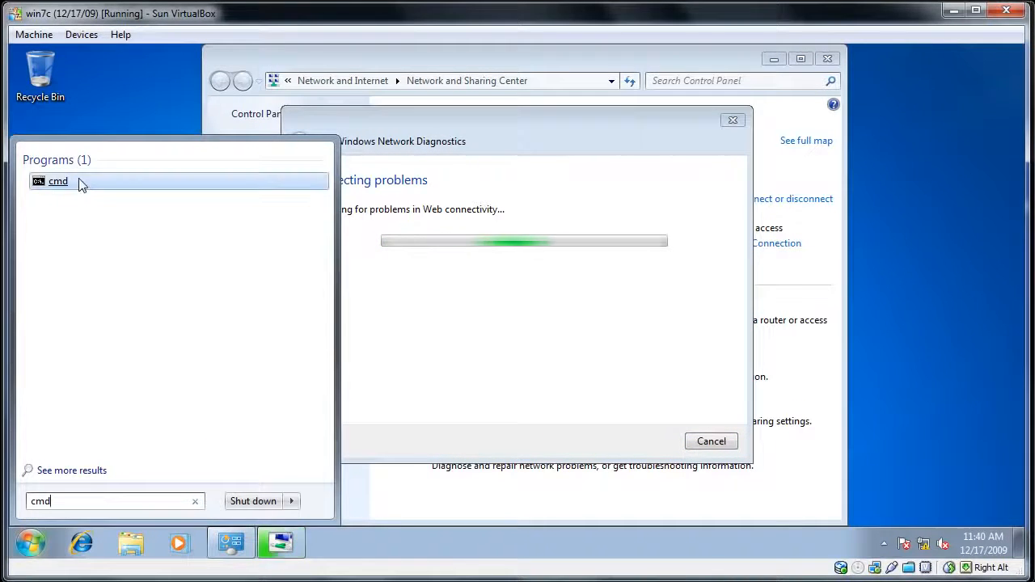
right_click(78, 185)
left_click(102, 205)
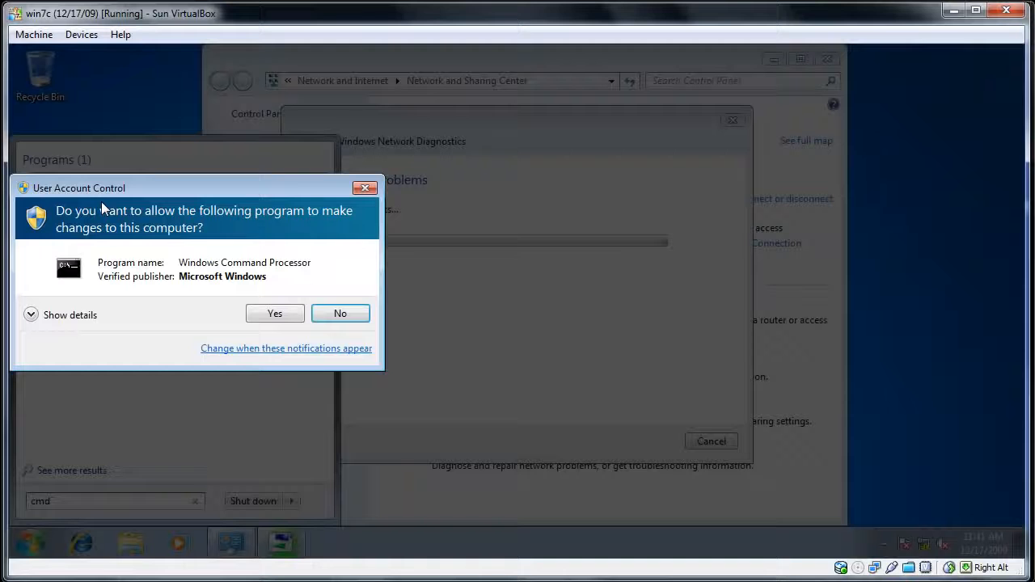
left_click(263, 315)
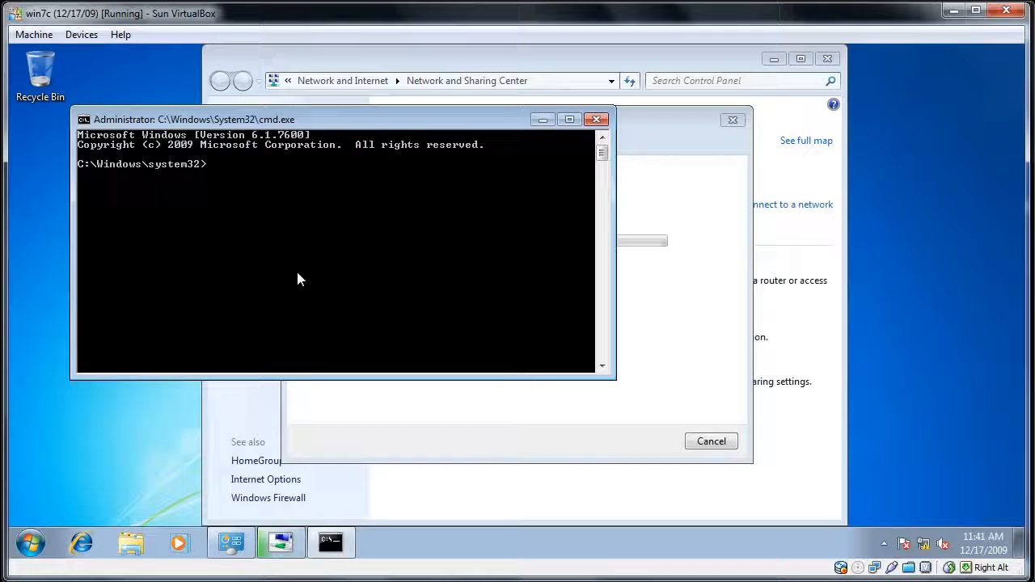
type("ipconfig")
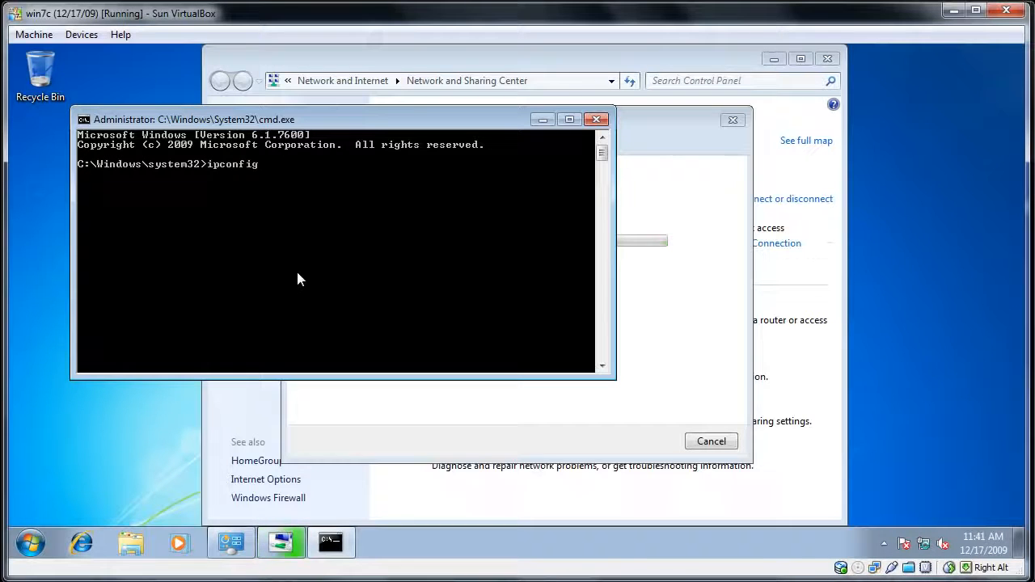
type(" /releas")
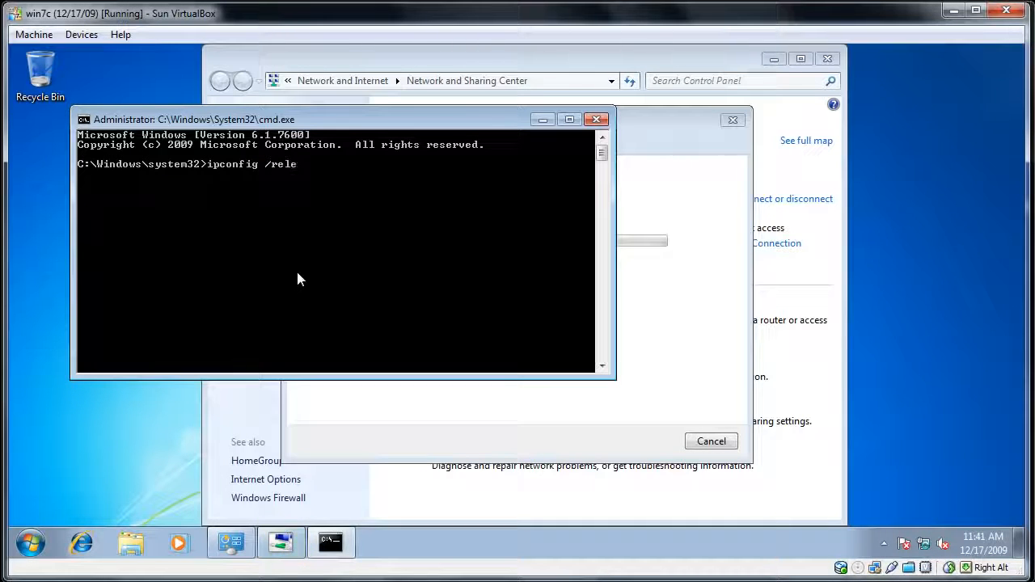
key("BackSpace")
key("BackSpace")
key("BackSpace")
key("BackSpace")
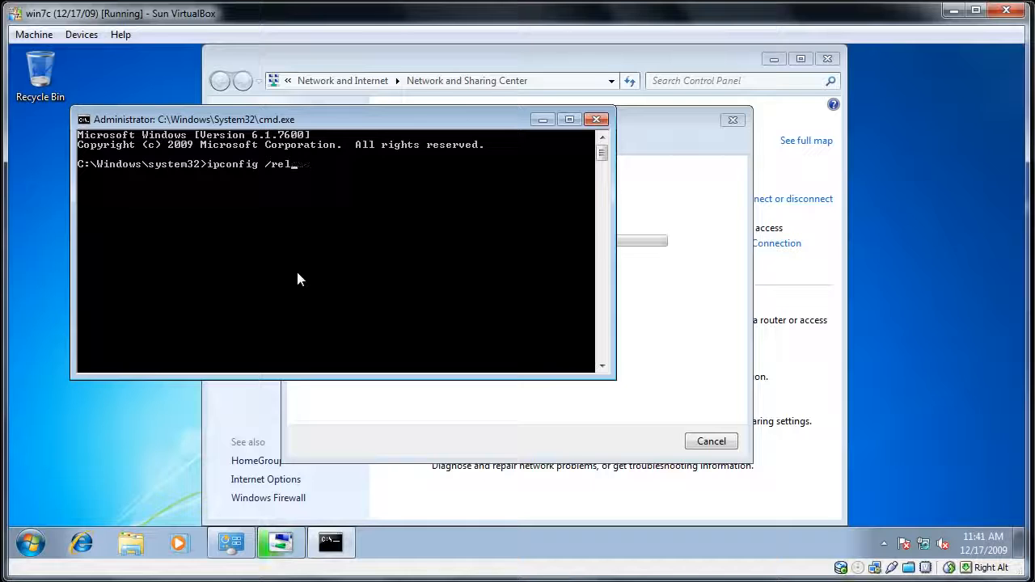
type("new")
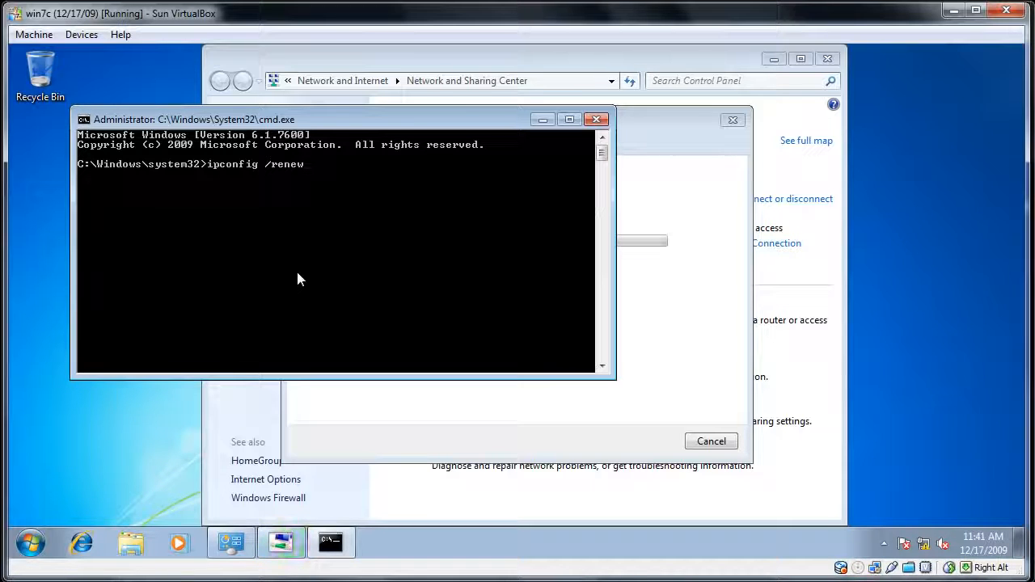
left_click(597, 118)
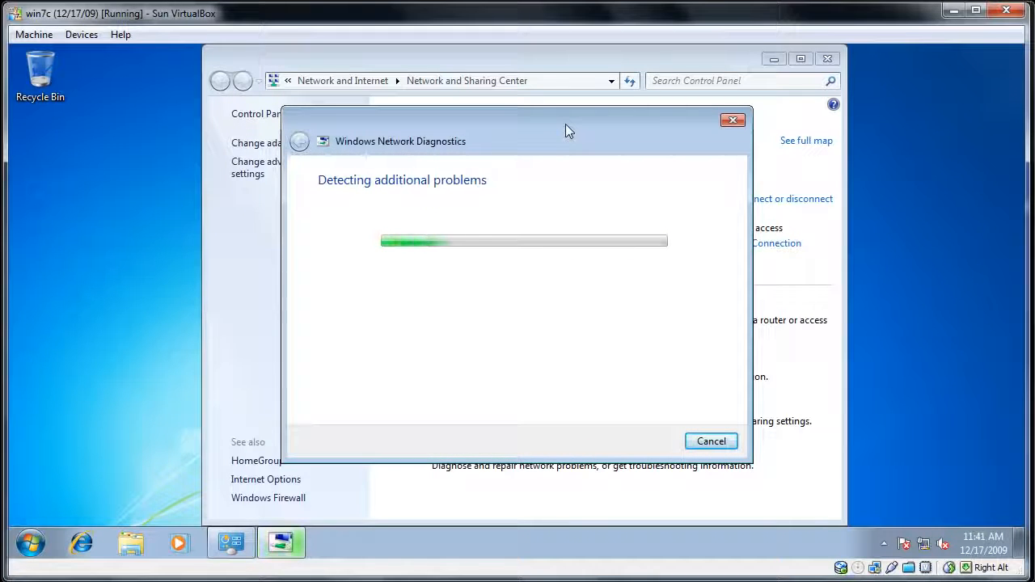
- Move the Windows Network Diagnostics window aside to check the network map, and close the troubleshooter and the Network and Sharing Center
left_click_drag(566, 126, 364, 160)
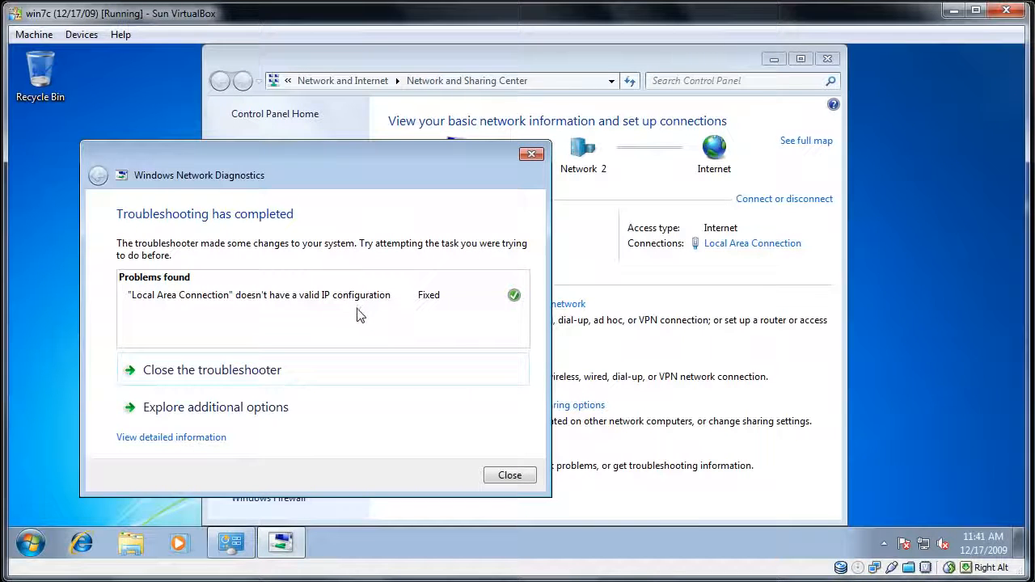
left_click(505, 476)
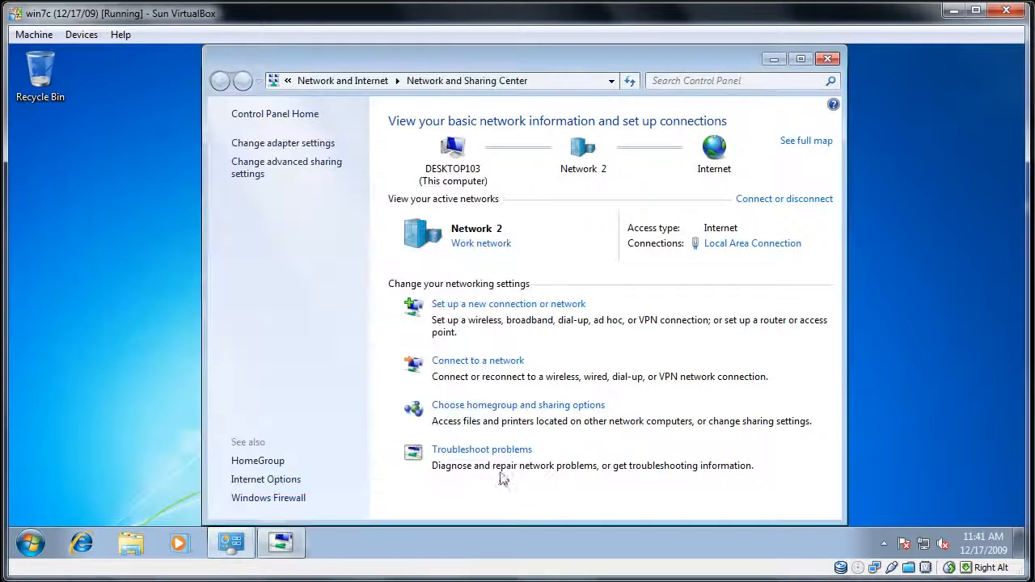
left_click(827, 60)
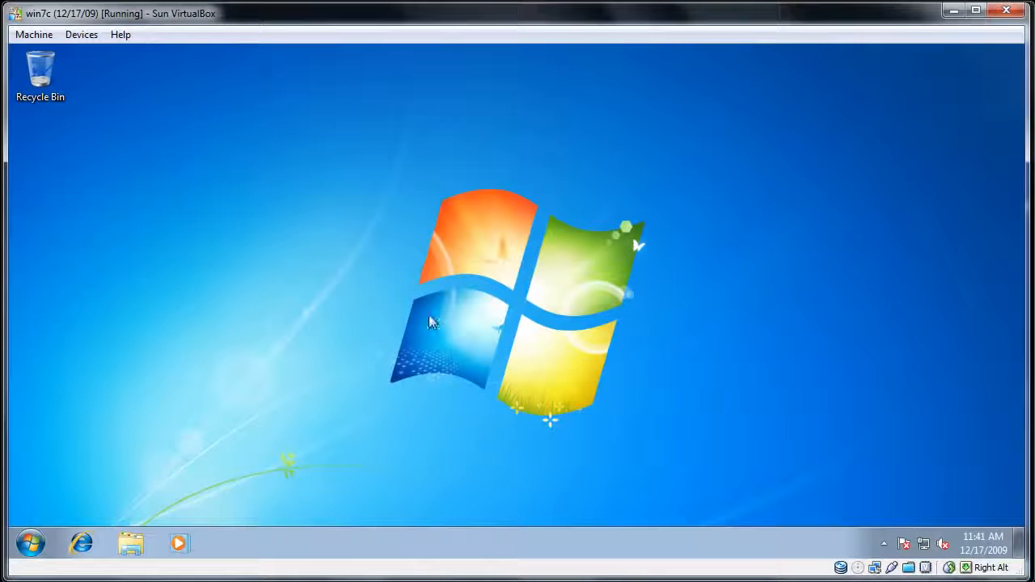
- Open Internet Explorer maximized, postpone its welcome setup, and close the extra tab so only MSN.com remains
left_click(81, 547)
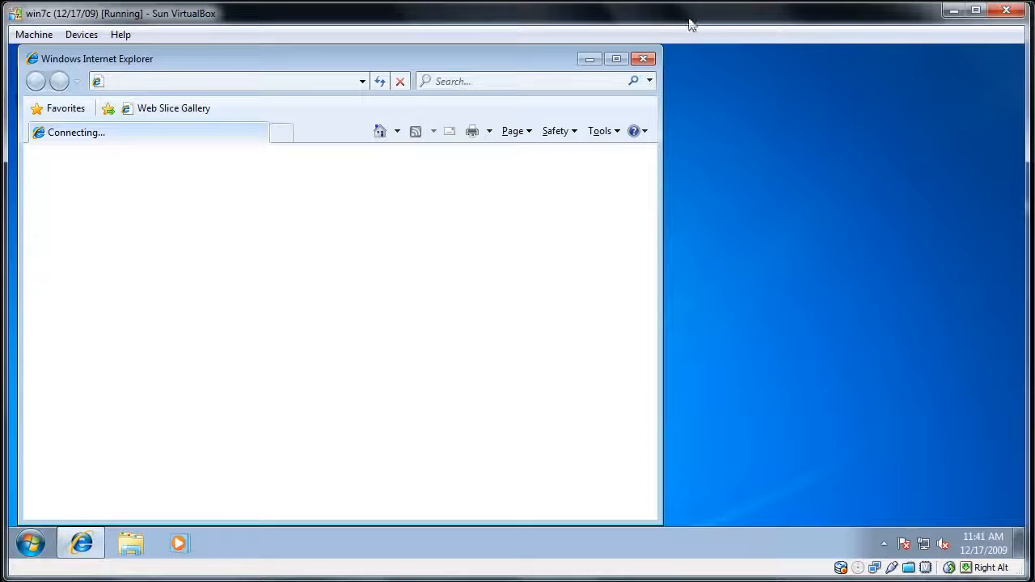
left_click(617, 62)
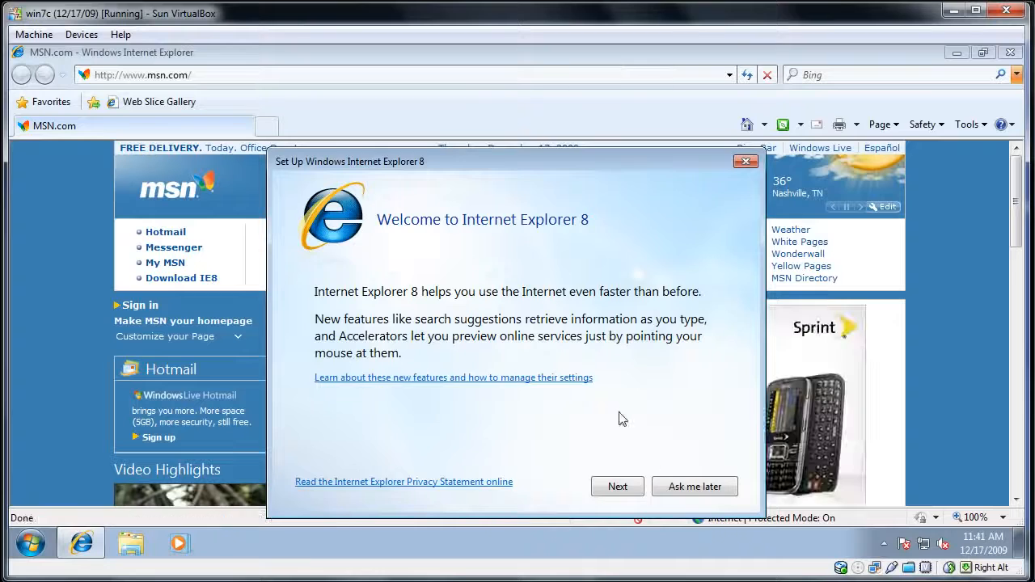
left_click(677, 490)
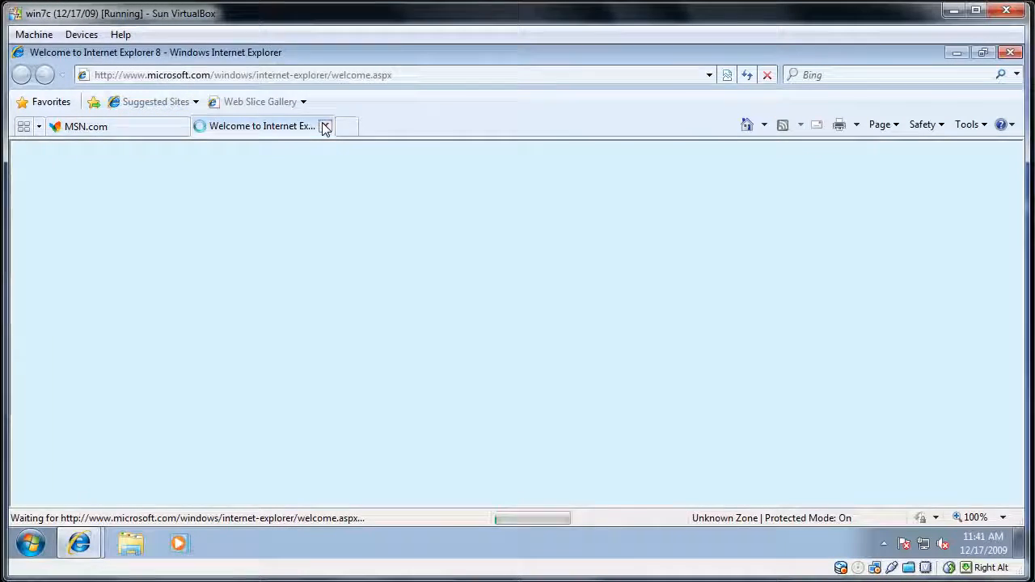
left_click(325, 127)
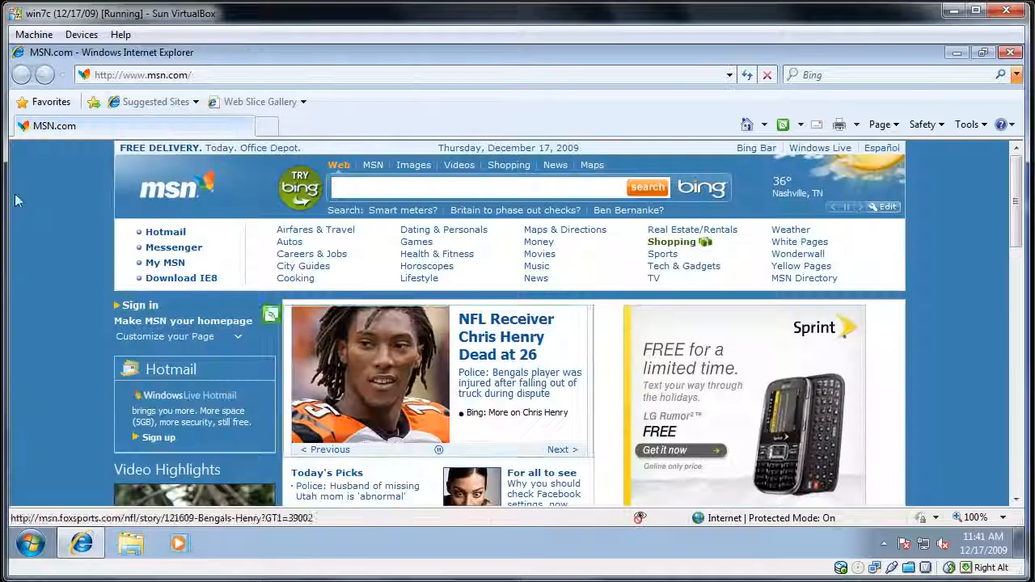
- Load youtube.com to test win7c's shared Internet connection, and close the browser
left_click(132, 78)
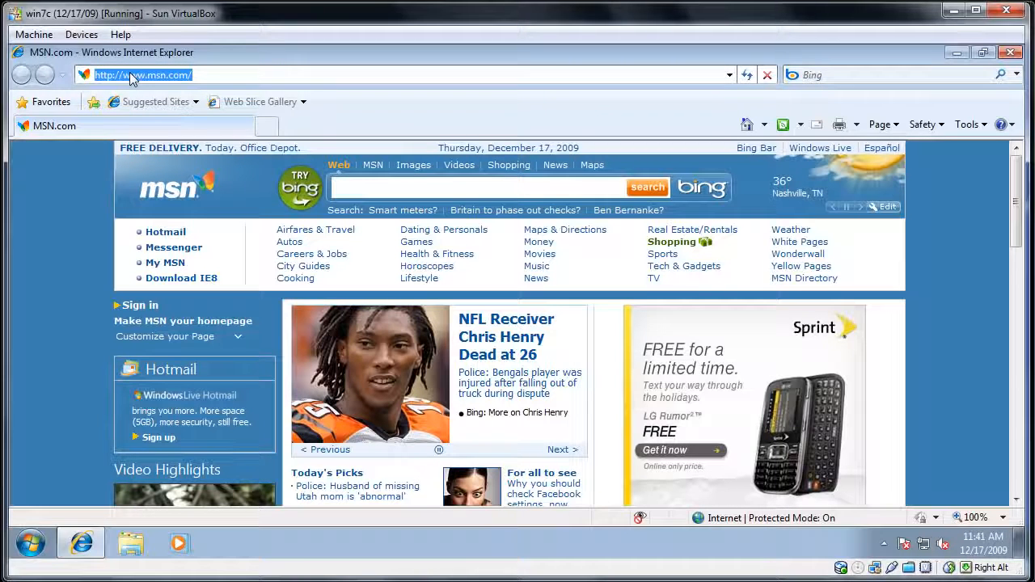
type("youtube.c")
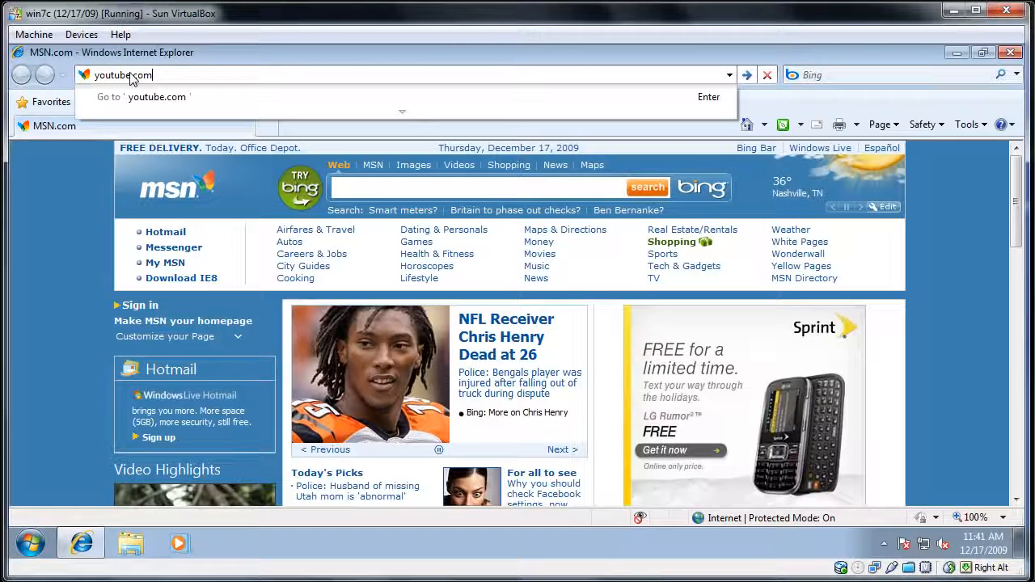
type("om")
key("Return")
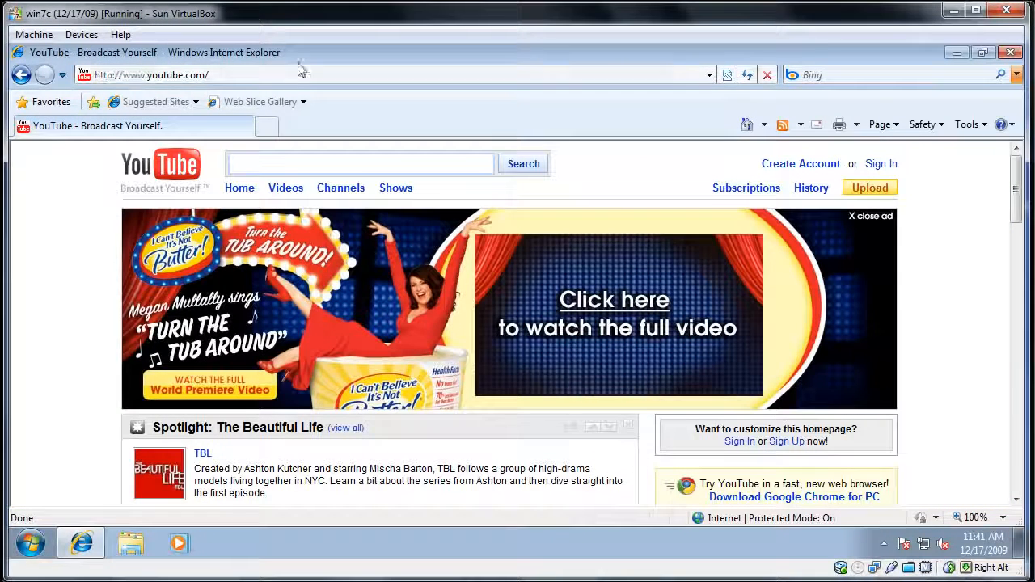
left_click(1010, 52)
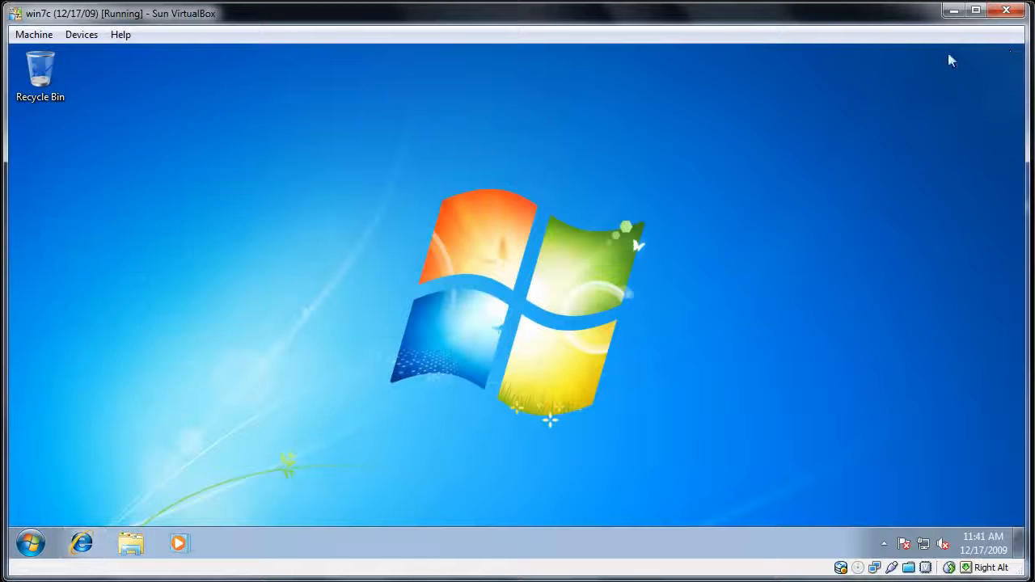